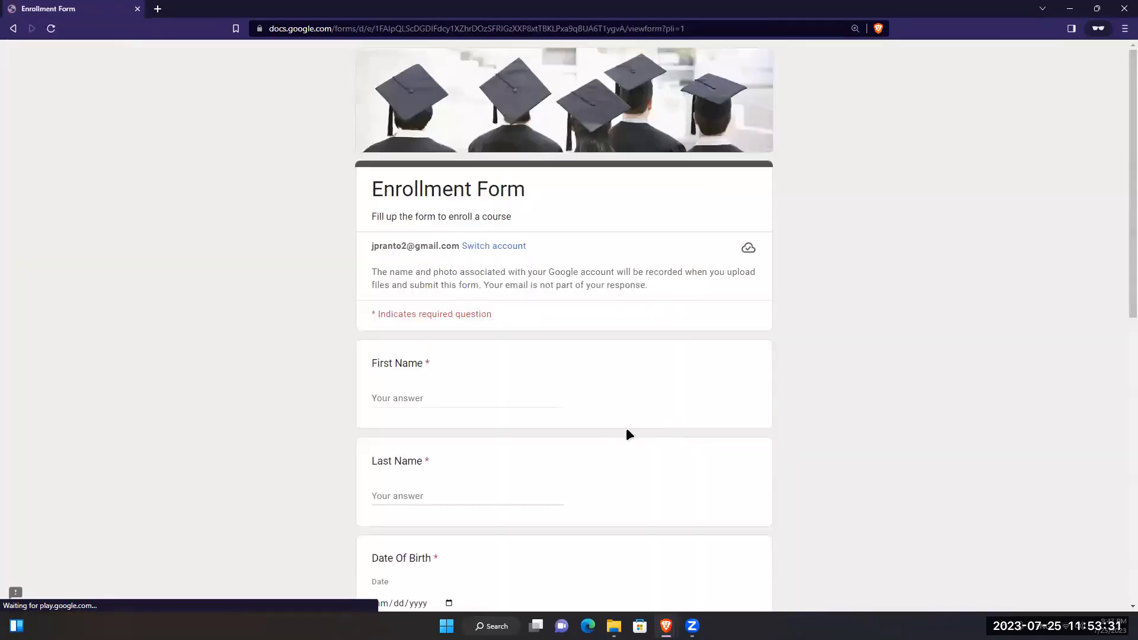
- Fill in the respondent's first name and last name, correcting the misspelled last name
{"action": "left_click", "coordinate": [451, 398]}
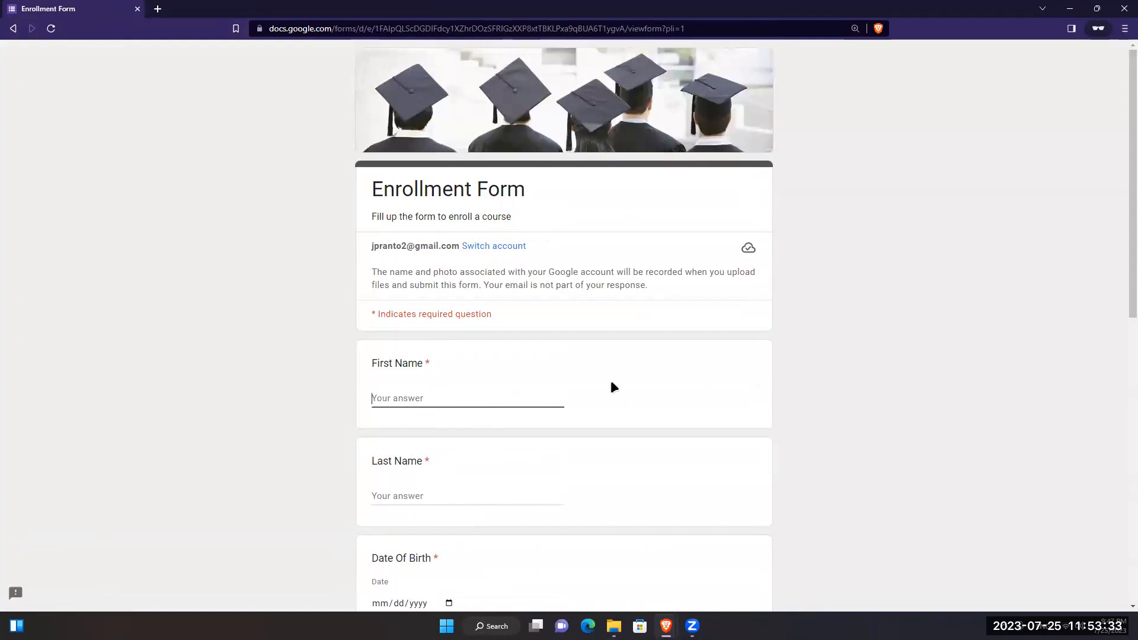
{"action": "scroll", "coordinate": [445, 398], "scroll_direction": "down", "scroll_amount": 5}
{"action": "left_click", "coordinate": [452, 209]}
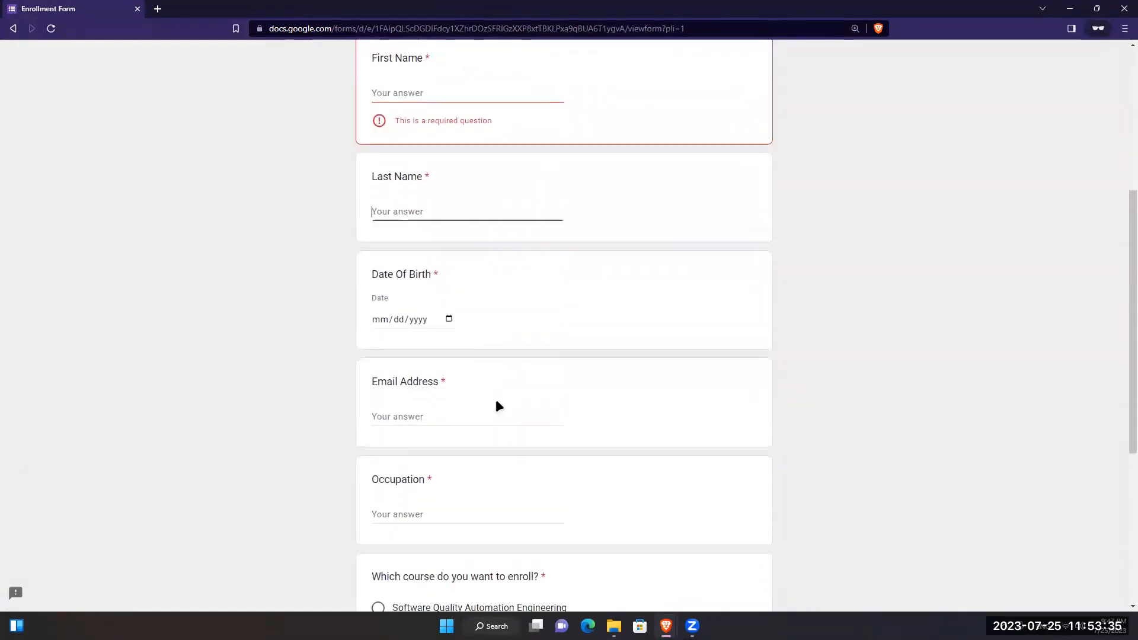
{"action": "scroll", "coordinate": [476, 350], "scroll_direction": "down", "scroll_amount": 5}
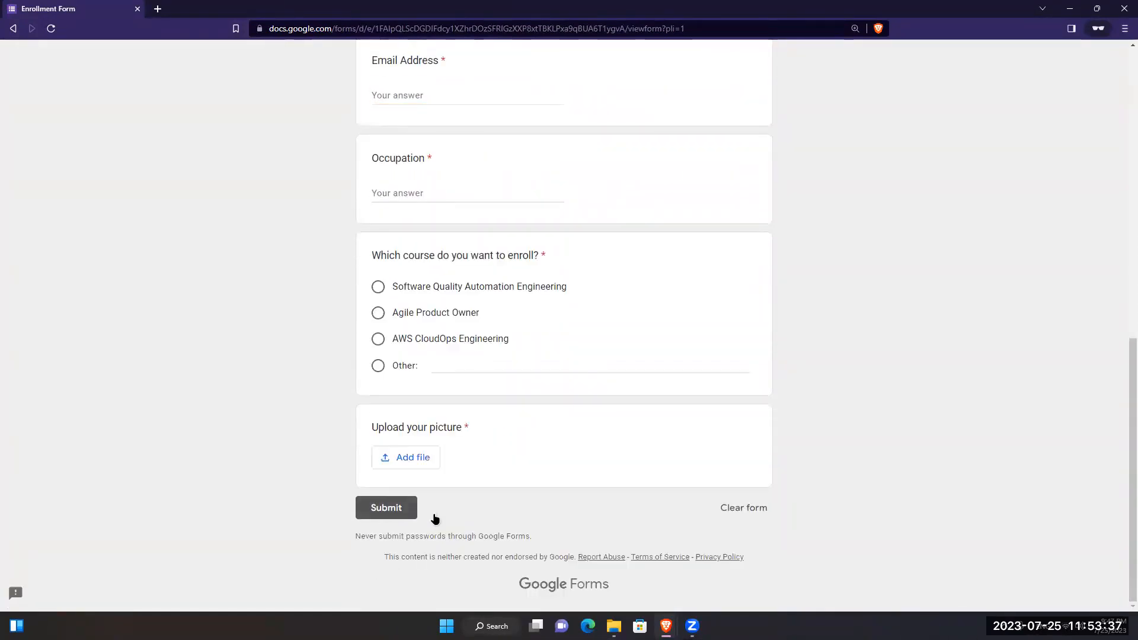
{"action": "scroll", "coordinate": [492, 254], "scroll_direction": "up", "scroll_amount": 5}
{"action": "scroll", "coordinate": [457, 226], "scroll_direction": "up", "scroll_amount": 2}
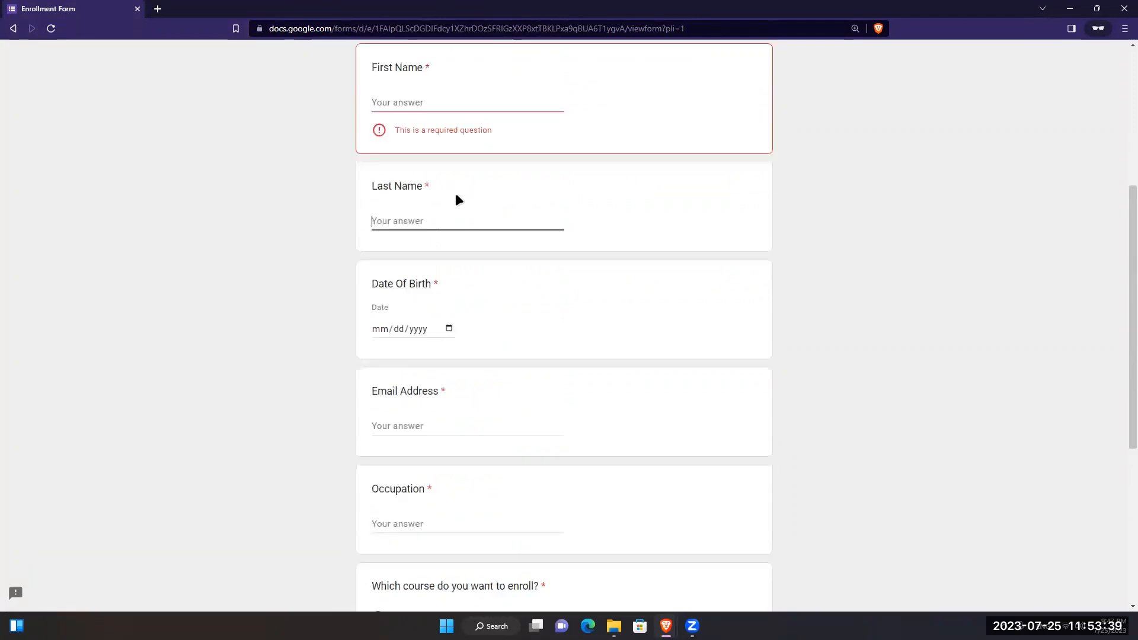
{"action": "left_click", "coordinate": [467, 193]}
{"action": "key", "text": "Tab"}
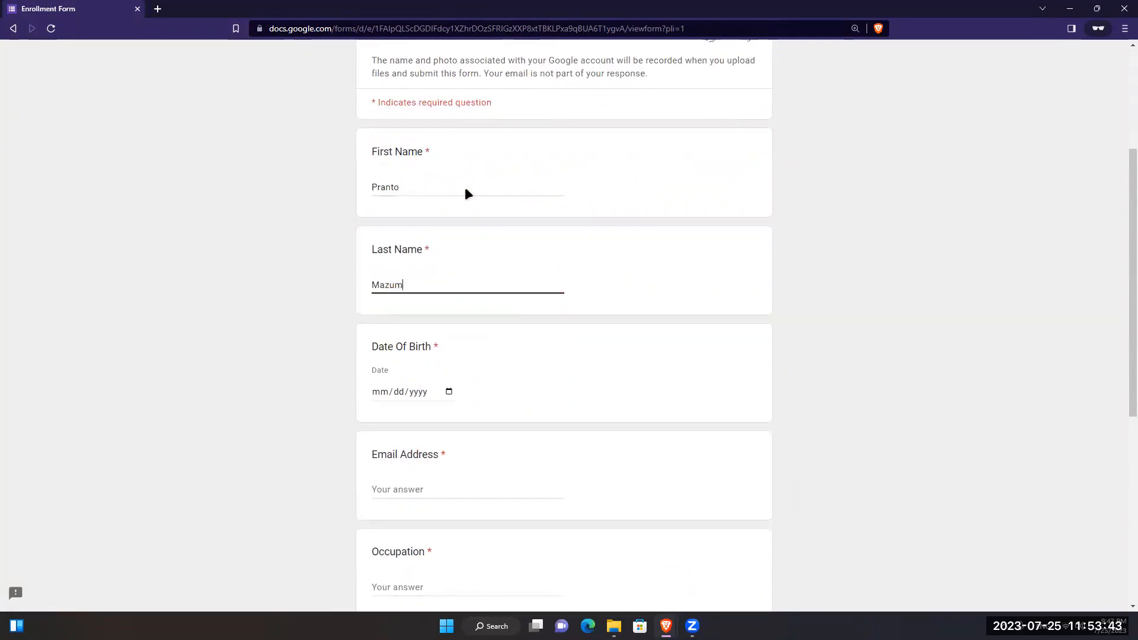
{"action": "left_click", "coordinate": [410, 392]}
{"action": "left_click", "coordinate": [447, 392]}
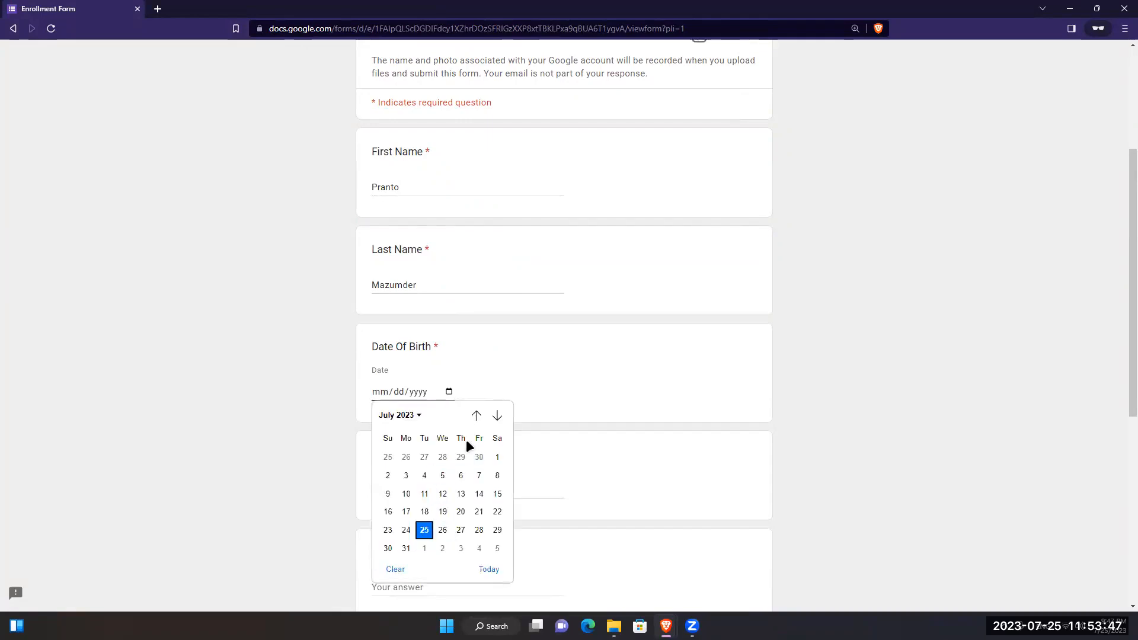
{"action": "double_click", "coordinate": [482, 412]}
{"action": "left_click", "coordinate": [409, 415]}
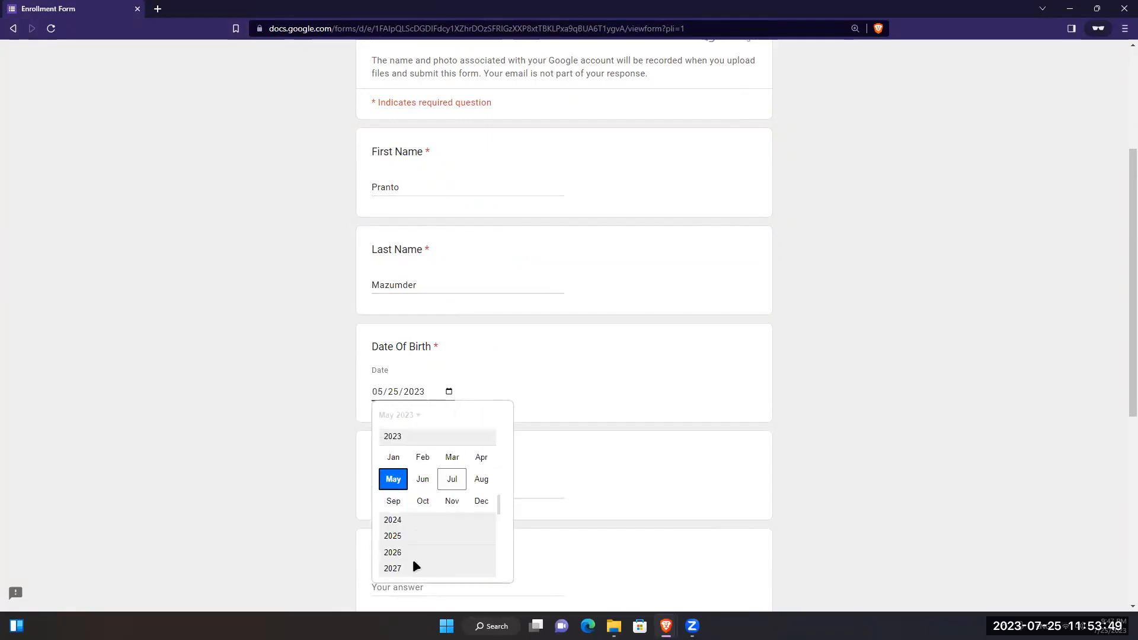
{"action": "scroll", "coordinate": [451, 522], "scroll_direction": "down", "scroll_amount": 4}
{"action": "scroll", "coordinate": [450, 514], "scroll_direction": "up", "scroll_amount": 4}
{"action": "scroll", "coordinate": [442, 476], "scroll_direction": "up", "scroll_amount": 5}
{"action": "scroll", "coordinate": [430, 476], "scroll_direction": "up", "scroll_amount": 5}
{"action": "scroll", "coordinate": [430, 482], "scroll_direction": "up", "scroll_amount": 1}
{"action": "left_click", "coordinate": [420, 460]}
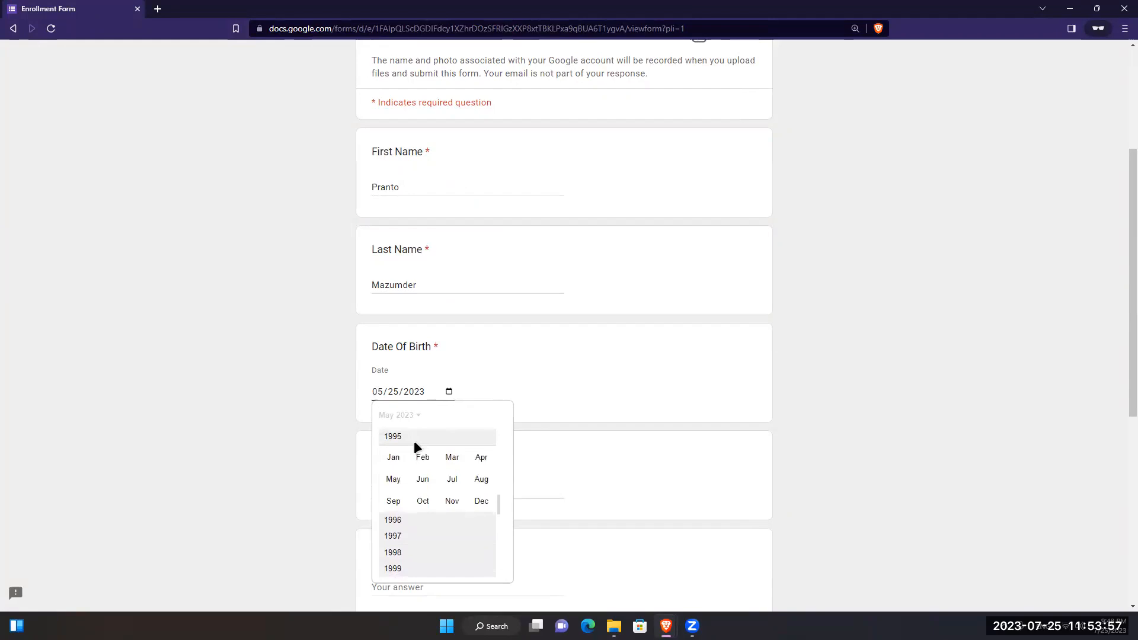
{"action": "left_click", "coordinate": [424, 486]}
{"action": "left_click", "coordinate": [459, 473]}
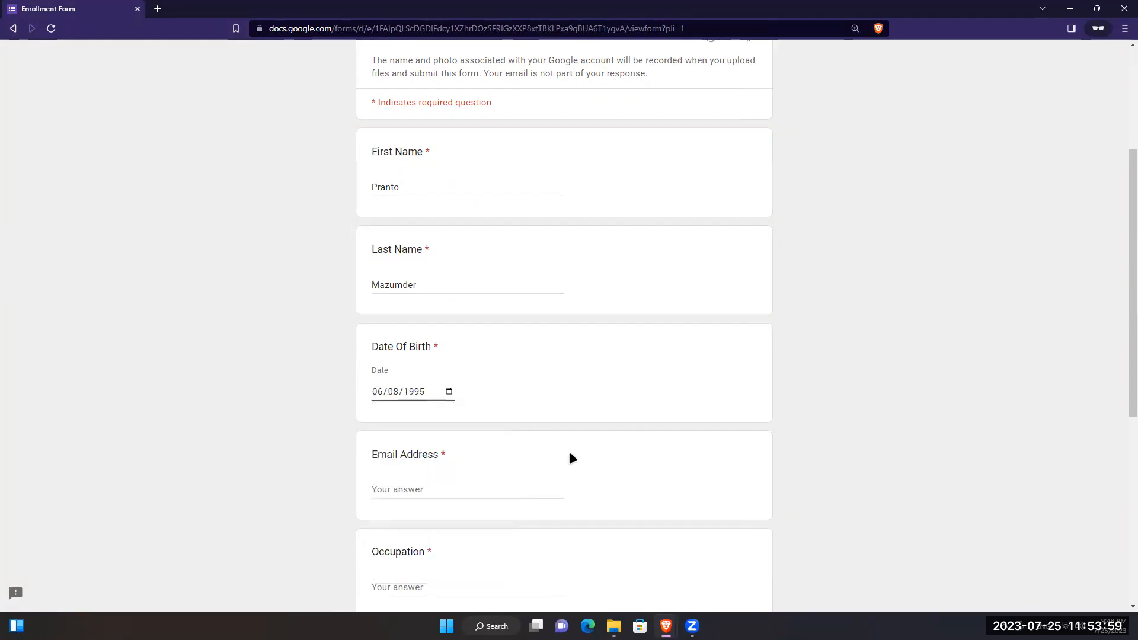
{"action": "scroll", "coordinate": [569, 450], "scroll_direction": "down", "scroll_amount": 2}
- Enter the respondent's e-mail, occupation Mentor, and select the Software Quality Automation Engineering course
{"action": "key", "text": "Tab"}
{"action": "key", "text": "Tab"}
{"action": "type", "text": "Mentor"}
{"action": "scroll", "coordinate": [435, 425], "scroll_direction": "down", "scroll_amount": 5}
{"action": "left_click", "coordinate": [378, 287]}
{"action": "left_click", "coordinate": [432, 464]}
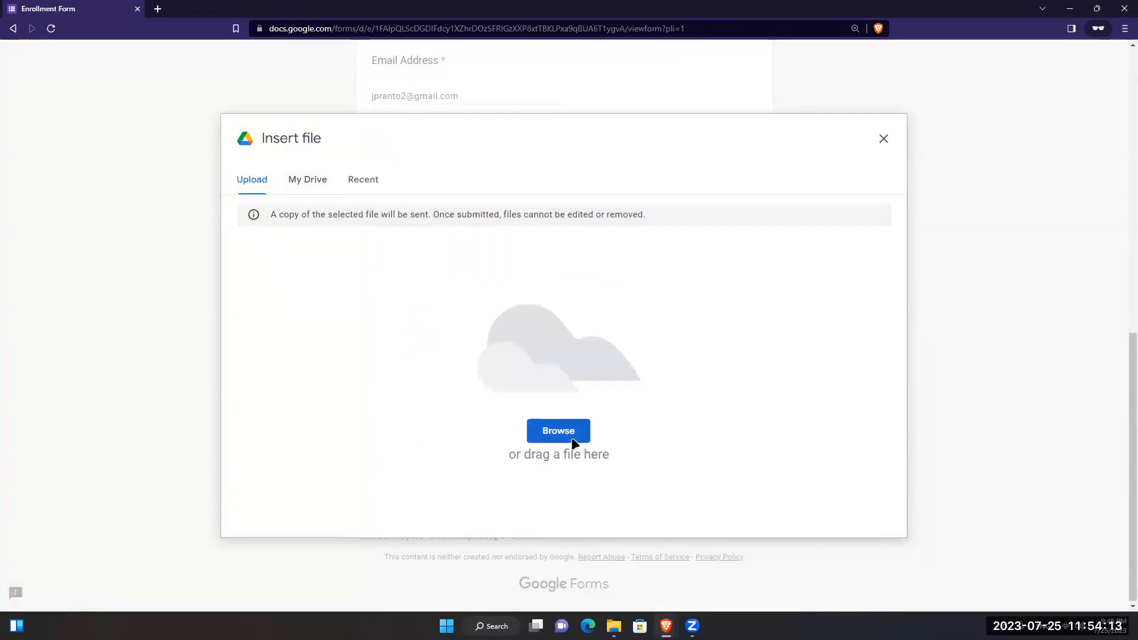
- Attach accept.png, submit the response, then close the confirmation window and the Send dialog
{"action": "left_click", "coordinate": [573, 439]}
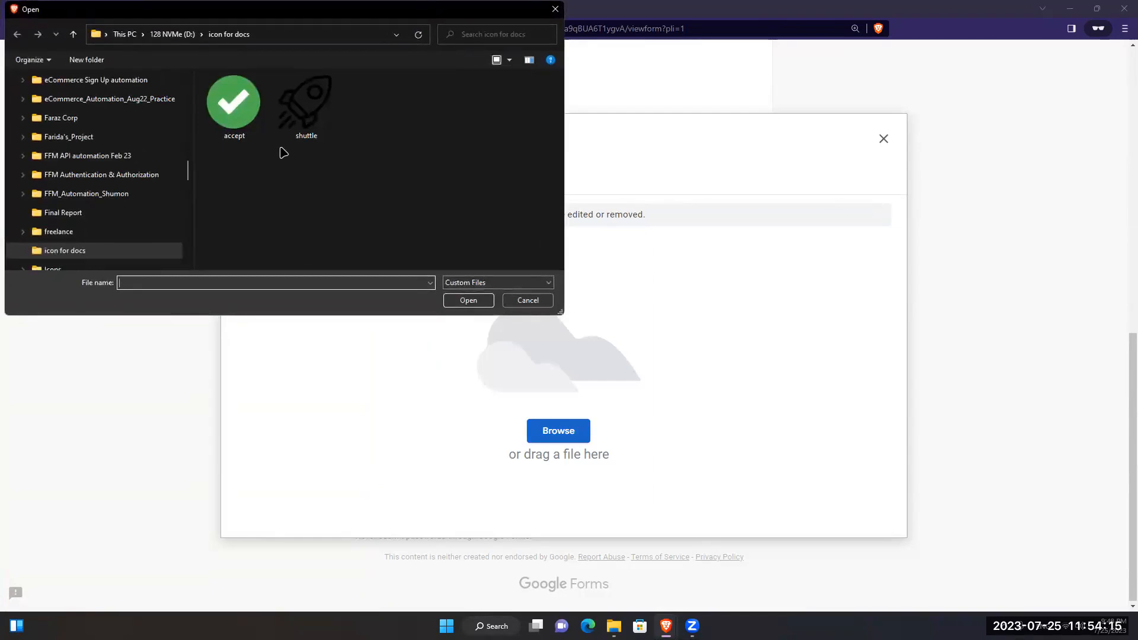
{"action": "double_click", "coordinate": [234, 102]}
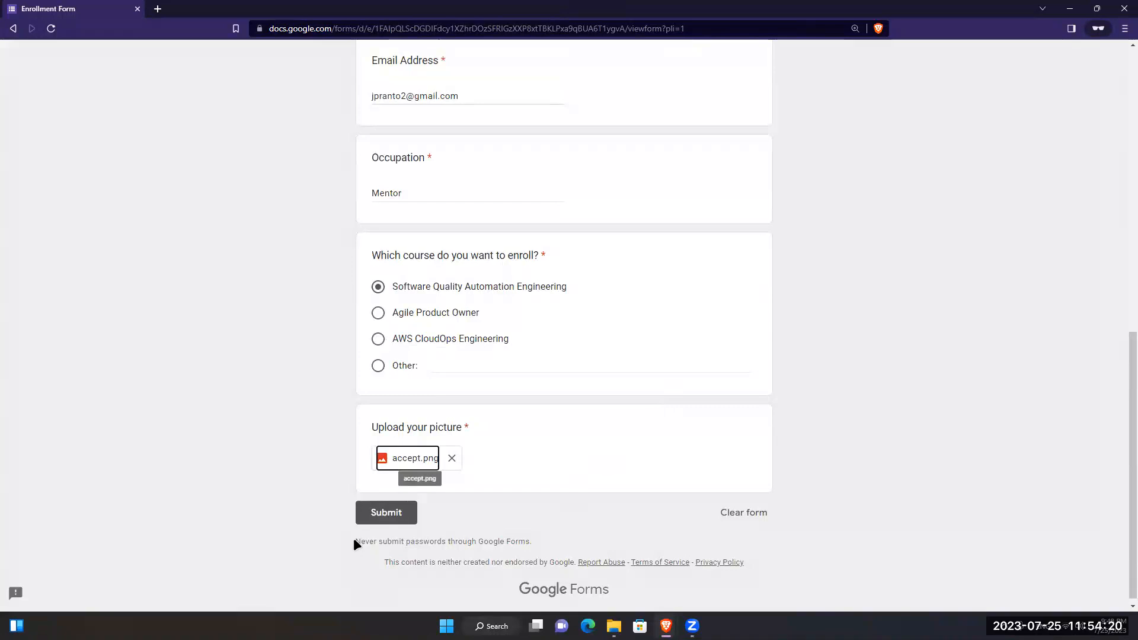
{"action": "left_click", "coordinate": [359, 521]}
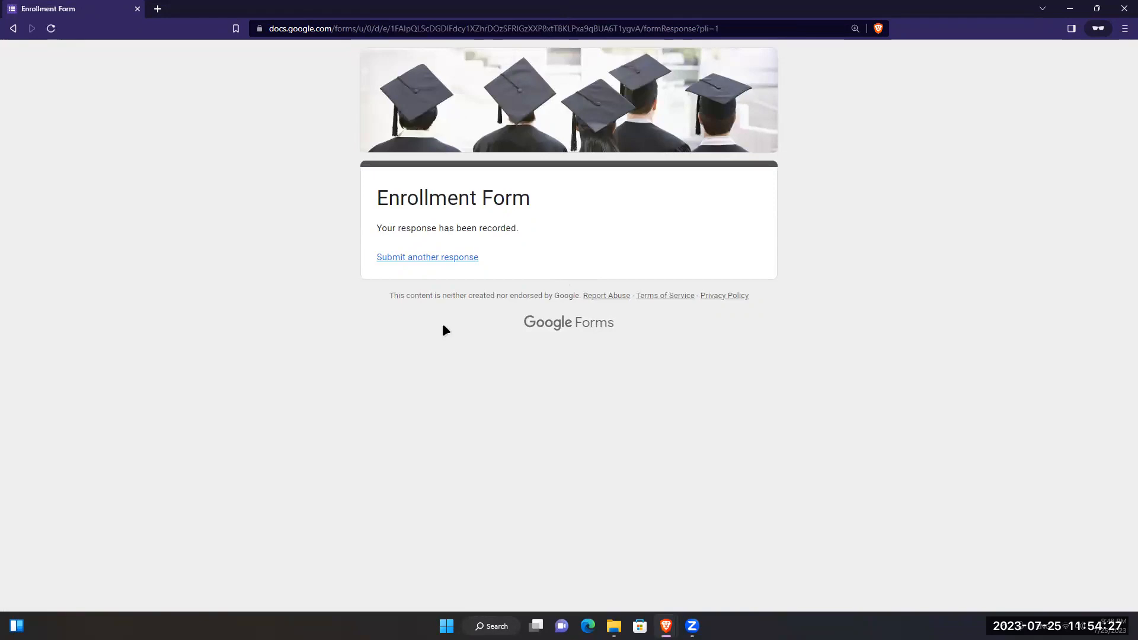
{"action": "left_click", "coordinate": [1124, 9]}
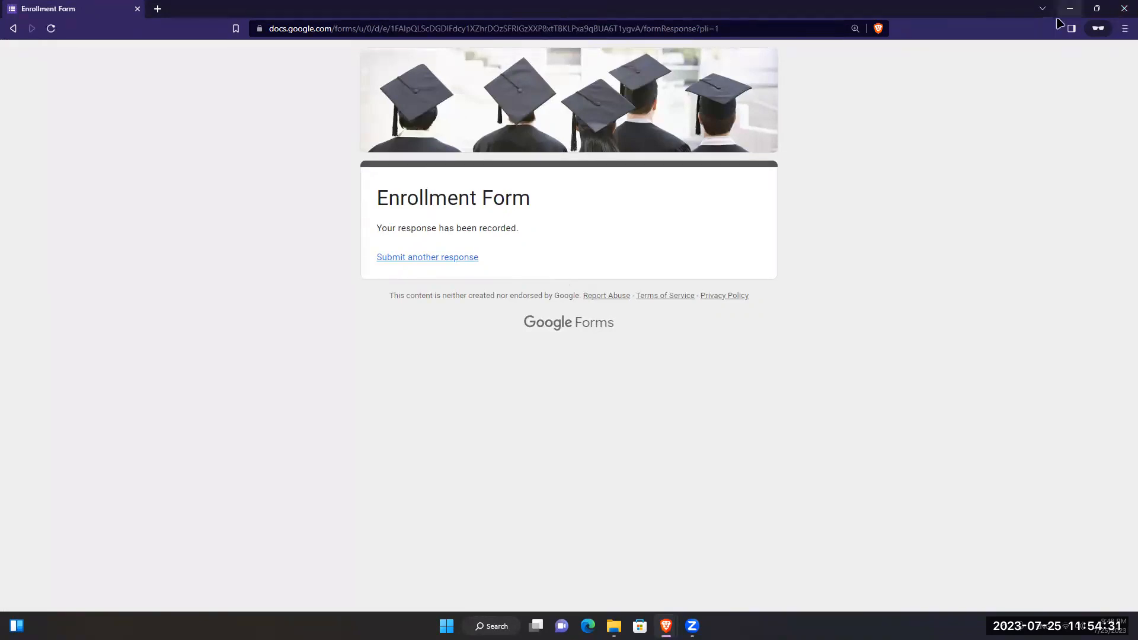
{"action": "left_click", "coordinate": [656, 274]}
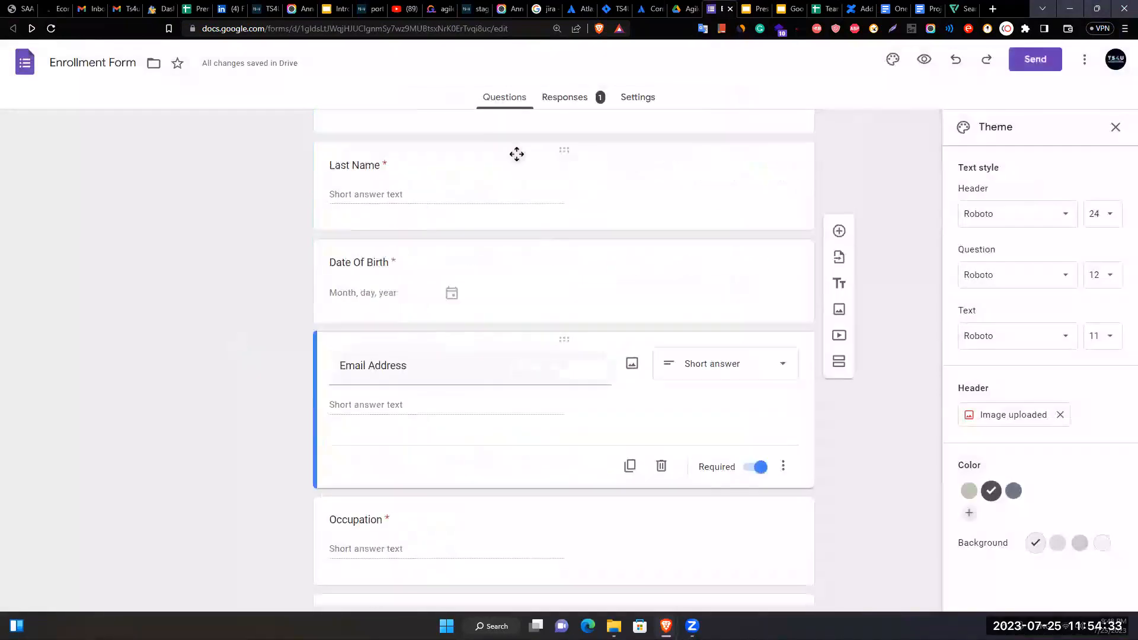
- Browse the Responses summary, then view answers by question with First Name selected
{"action": "left_click", "coordinate": [599, 104]}
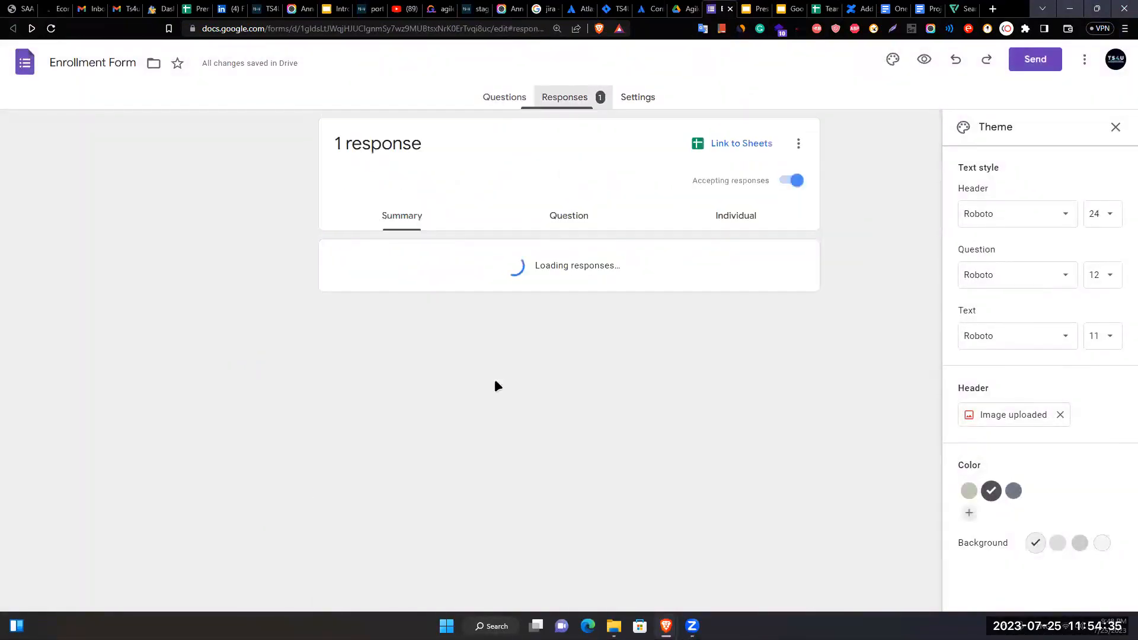
{"action": "scroll", "coordinate": [380, 358], "scroll_direction": "down", "scroll_amount": 5}
{"action": "scroll", "coordinate": [398, 362], "scroll_direction": "down", "scroll_amount": 3}
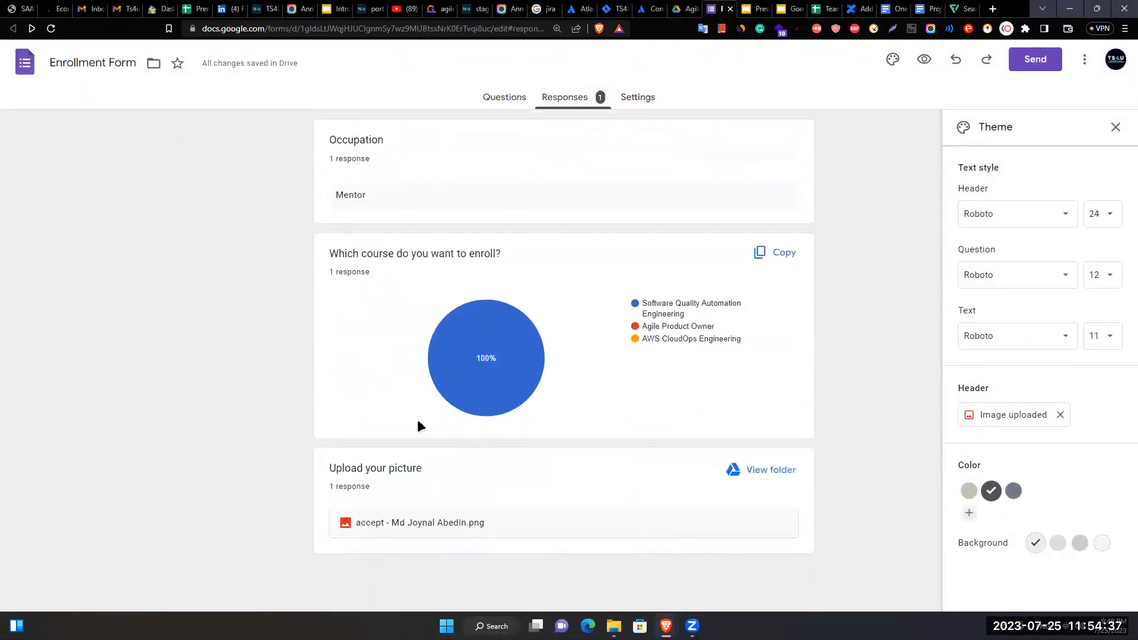
{"action": "scroll", "coordinate": [368, 364], "scroll_direction": "up", "scroll_amount": 10}
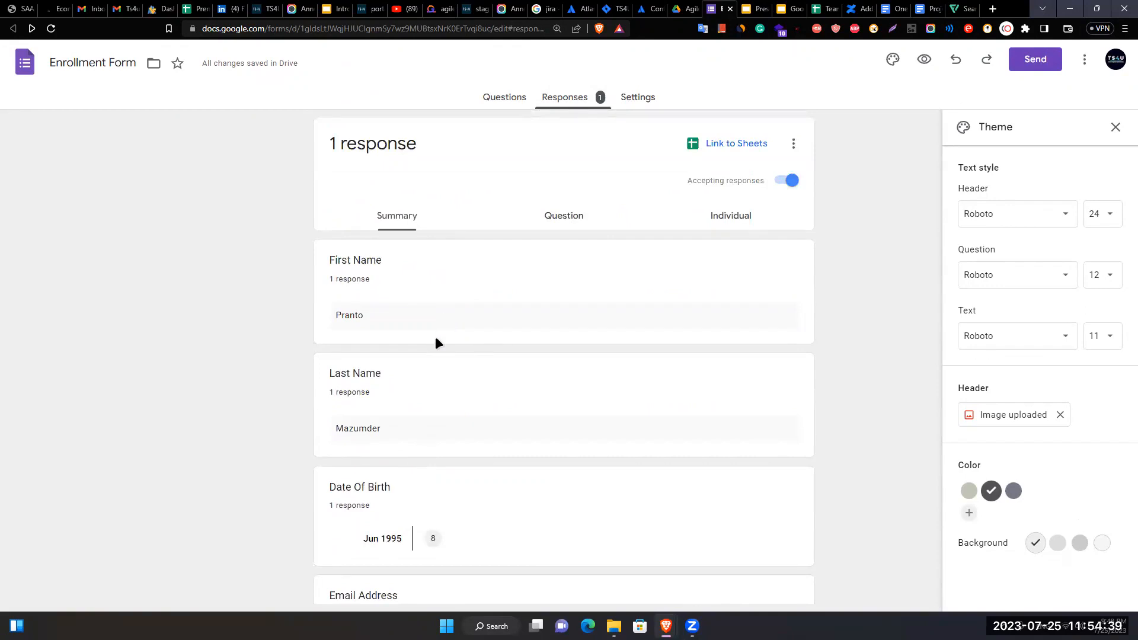
{"action": "scroll", "coordinate": [449, 300], "scroll_direction": "down", "scroll_amount": 2}
{"action": "scroll", "coordinate": [461, 386], "scroll_direction": "up", "scroll_amount": 2}
{"action": "left_click", "coordinate": [537, 231]}
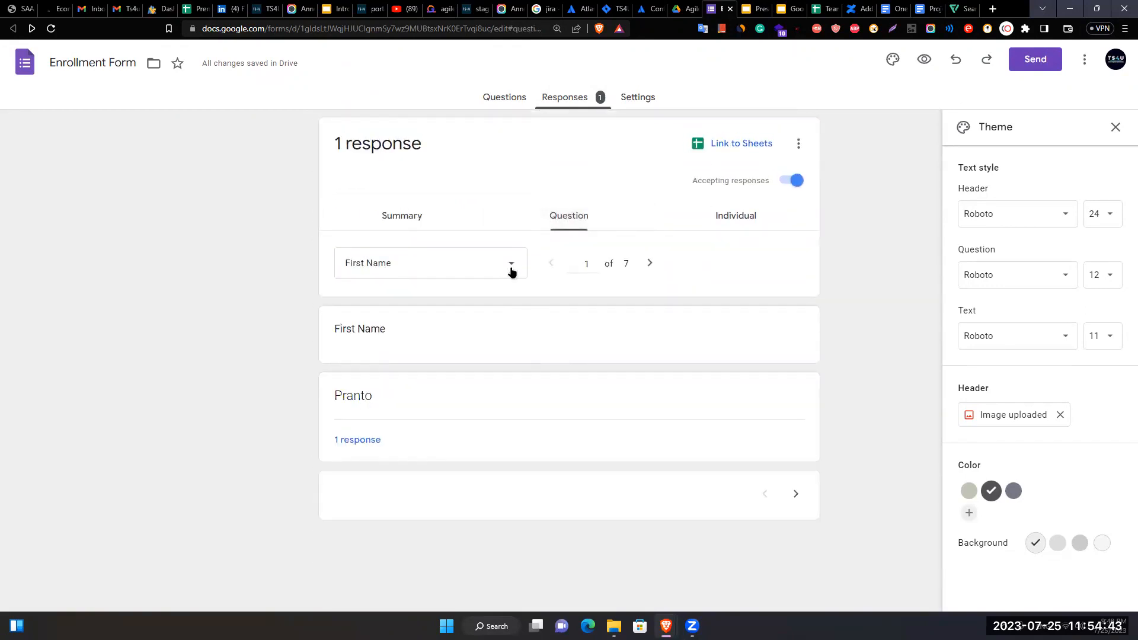
{"action": "left_click", "coordinate": [511, 271]}
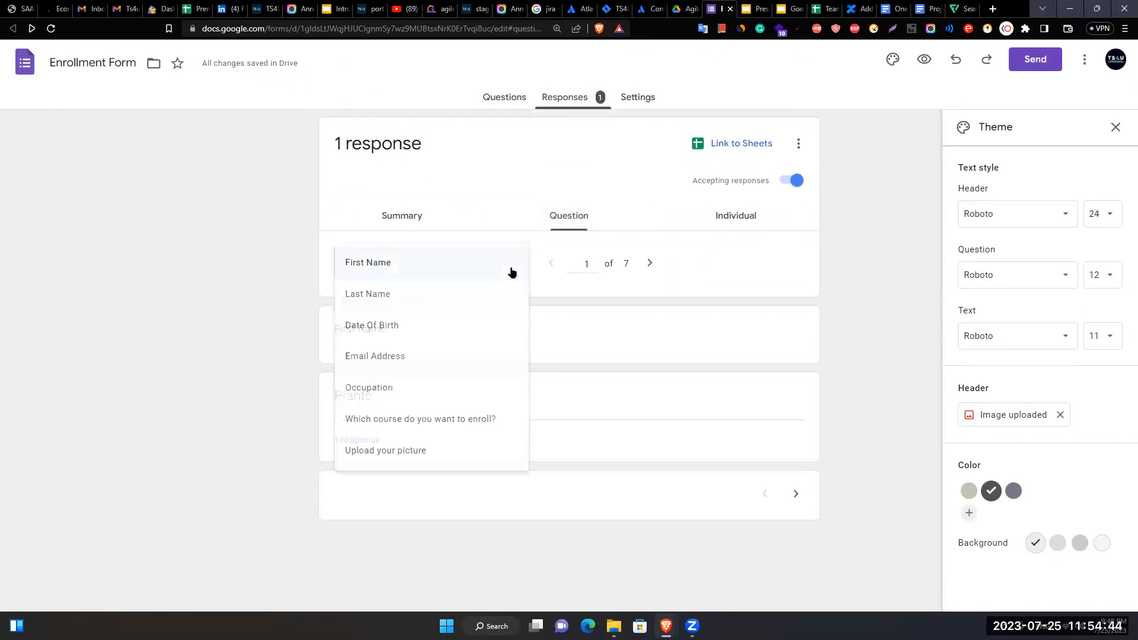
{"action": "left_click", "coordinate": [482, 562]}
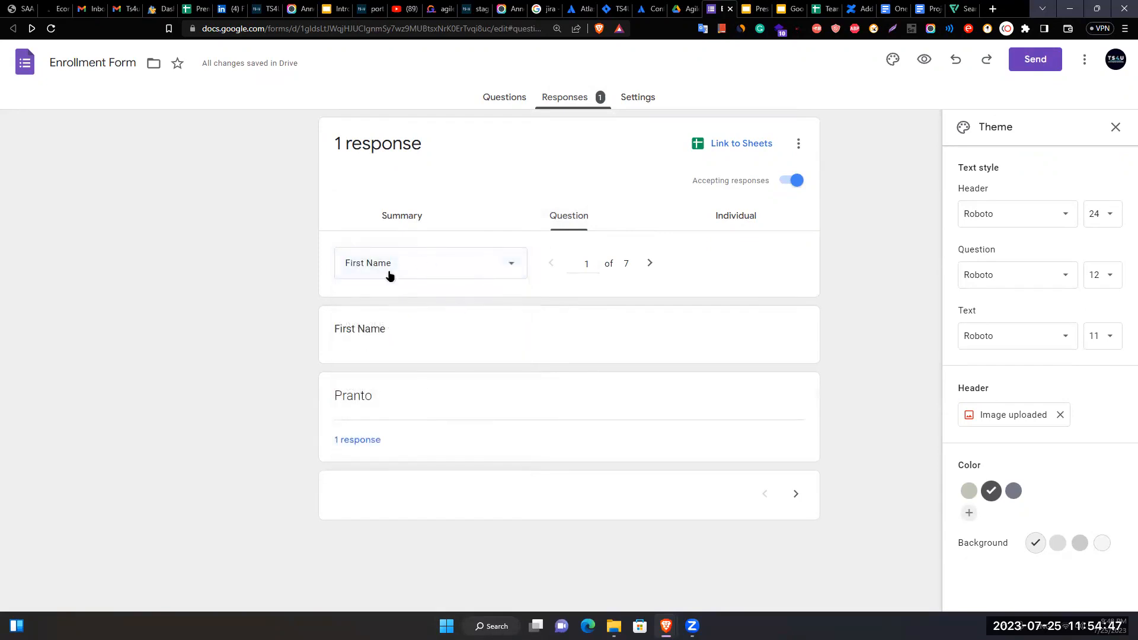
- Review the single response in Individual view, then return to Summary
{"action": "left_click", "coordinate": [724, 229]}
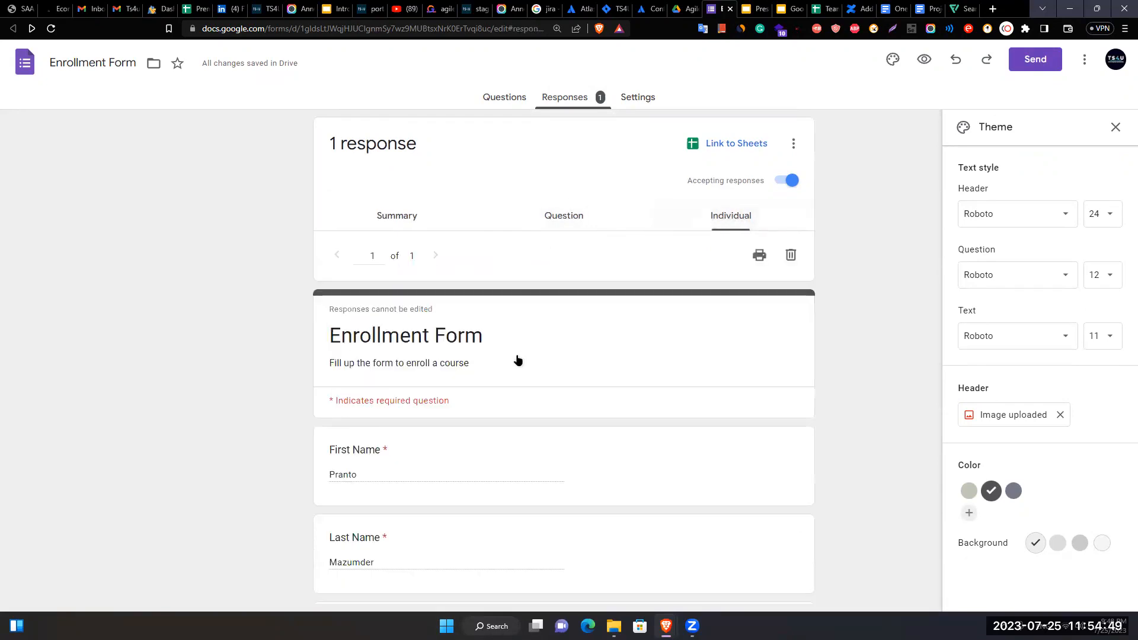
{"action": "scroll", "coordinate": [510, 379], "scroll_direction": "down", "scroll_amount": 5}
{"action": "scroll", "coordinate": [501, 405], "scroll_direction": "down", "scroll_amount": 4}
{"action": "scroll", "coordinate": [500, 402], "scroll_direction": "up", "scroll_amount": 10}
{"action": "scroll", "coordinate": [496, 386], "scroll_direction": "down", "scroll_amount": 1}
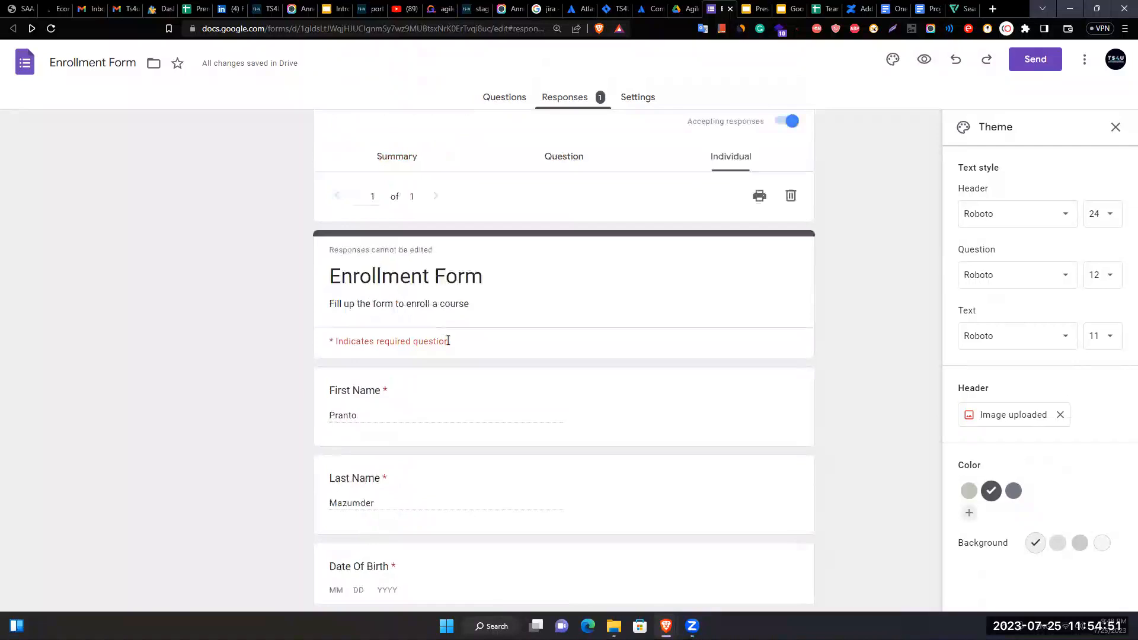
{"action": "scroll", "coordinate": [450, 337], "scroll_direction": "up", "scroll_amount": 1}
{"action": "left_click", "coordinate": [548, 217]}
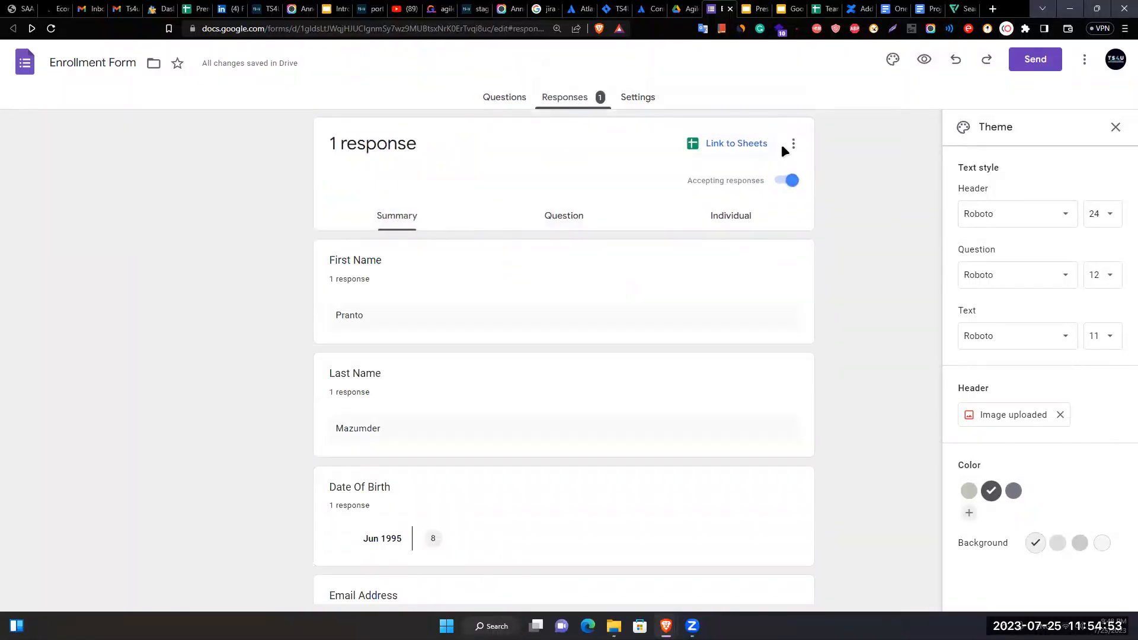
- Link the responses to a new spreadsheet, Enrollment Form (Responses), rather than an existing one
{"action": "left_click", "coordinate": [780, 145]}
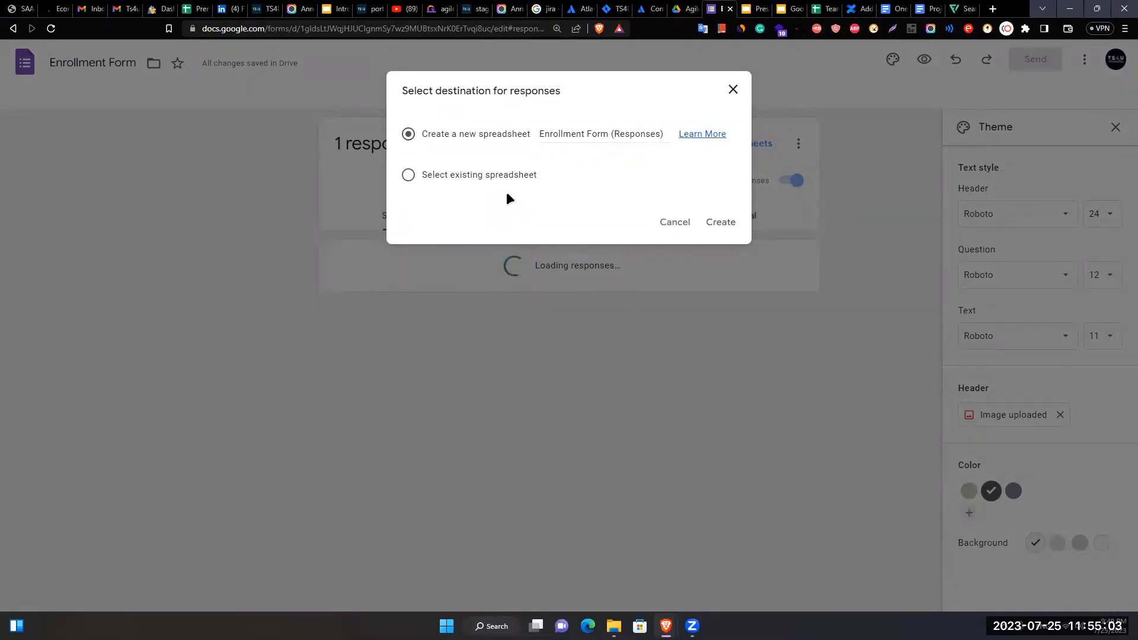
{"action": "left_click", "coordinate": [447, 176]}
{"action": "left_click", "coordinate": [411, 136]}
{"action": "left_click", "coordinate": [723, 226]}
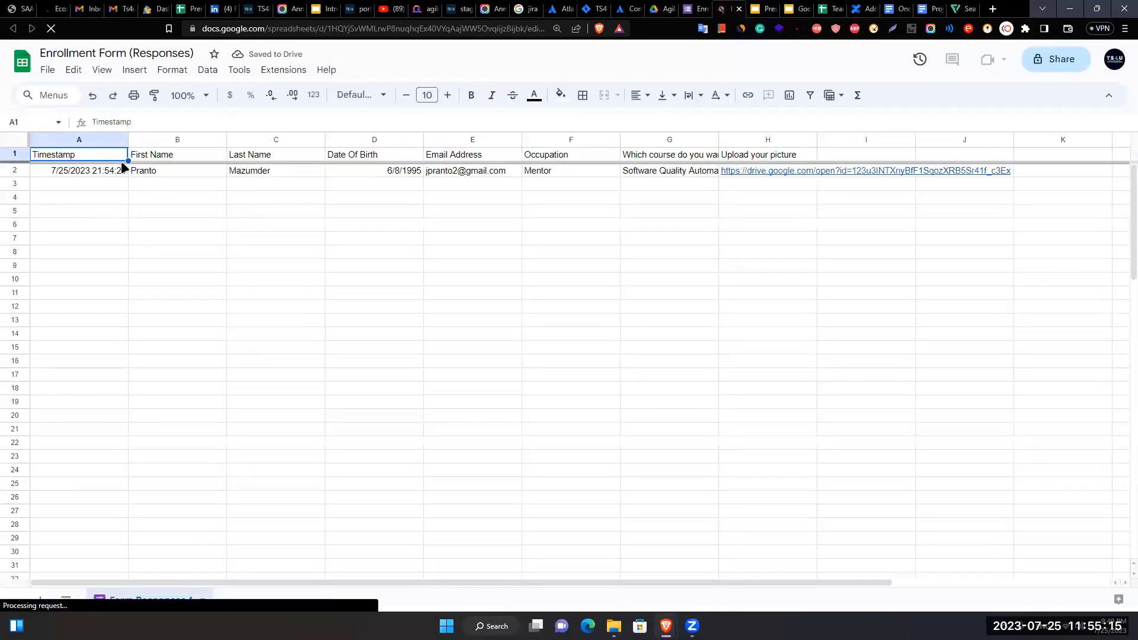
- Check the timestamp in A2 and first name in B2, then return to the form's tab
{"action": "left_click", "coordinate": [121, 169]}
{"action": "left_click", "coordinate": [208, 169]}
{"action": "left_click", "coordinate": [800, 238]}
{"action": "scroll", "coordinate": [488, 332], "scroll_direction": "down", "scroll_amount": 4}
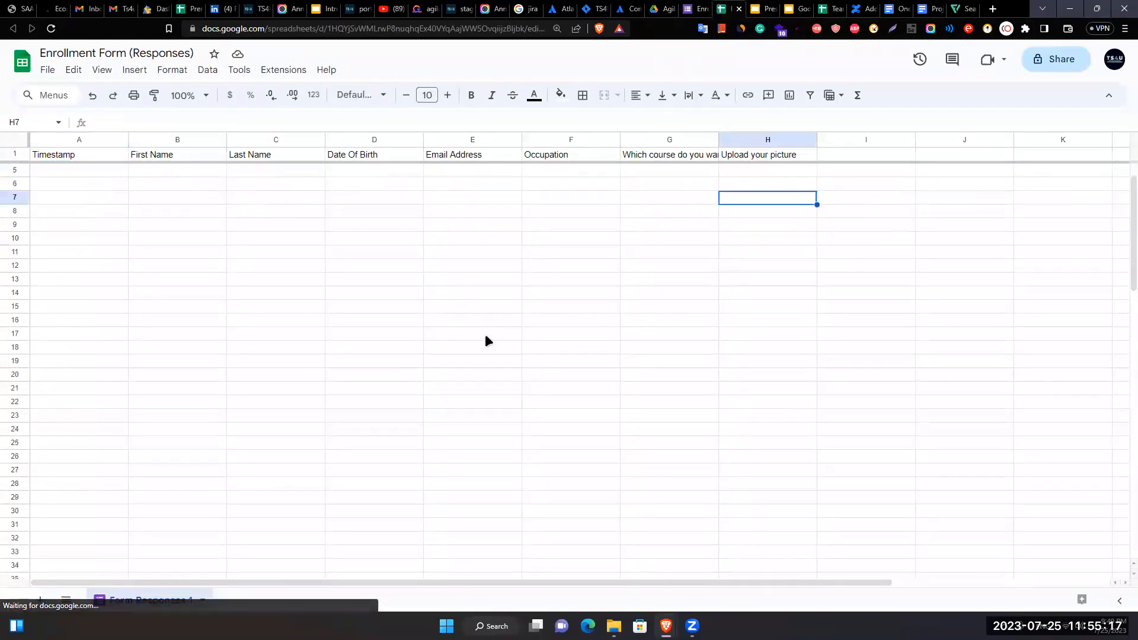
{"action": "scroll", "coordinate": [490, 331], "scroll_direction": "up", "scroll_amount": 4}
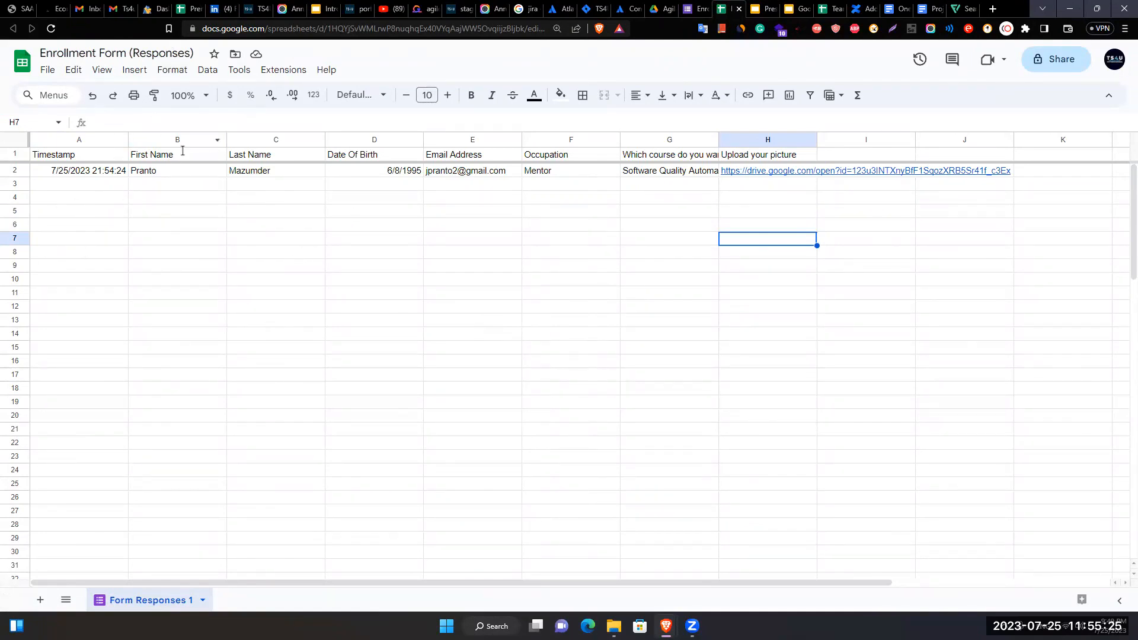
{"action": "left_click", "coordinate": [695, 8]}
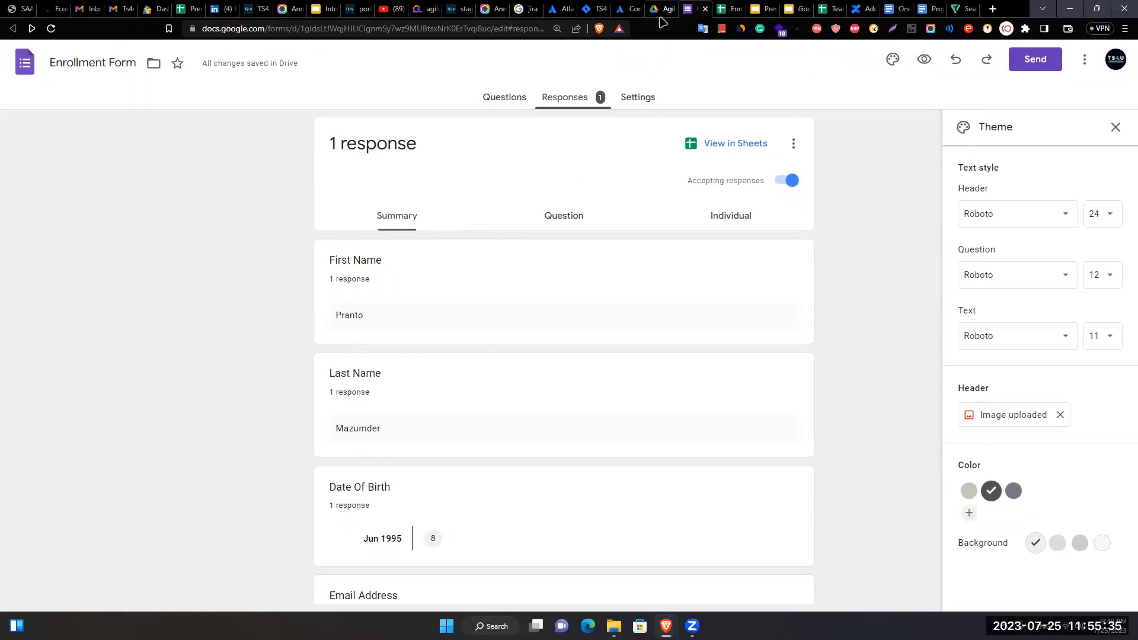
- Switch to the Google Drive tab showing the AgilePO Dummy Folder
{"action": "left_click", "coordinate": [660, 9]}
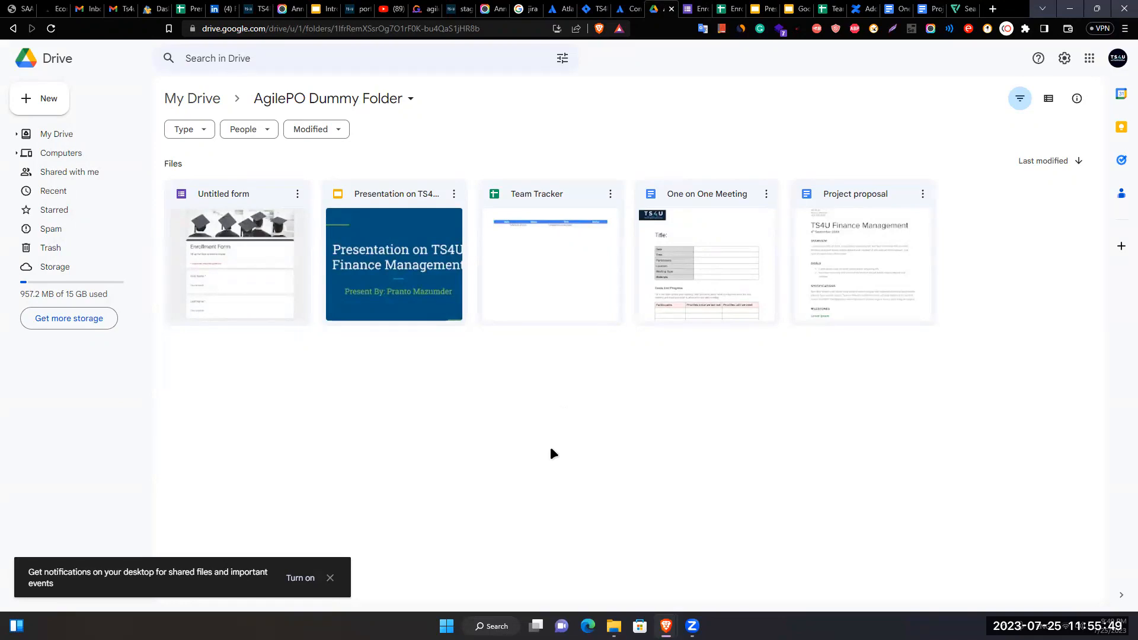
- Dismiss the notifications prompt and step through the tabs to the Team Tracker spreadsheet
{"action": "left_click", "coordinate": [331, 576]}
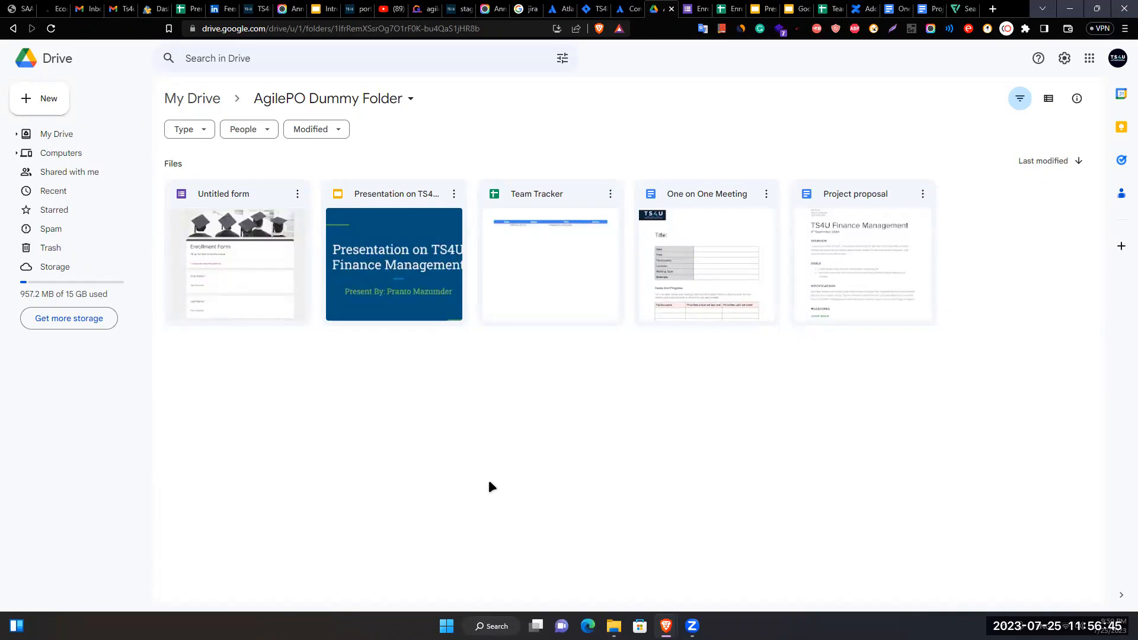
{"action": "left_click", "coordinate": [730, 9]}
{"action": "left_click", "coordinate": [763, 9]}
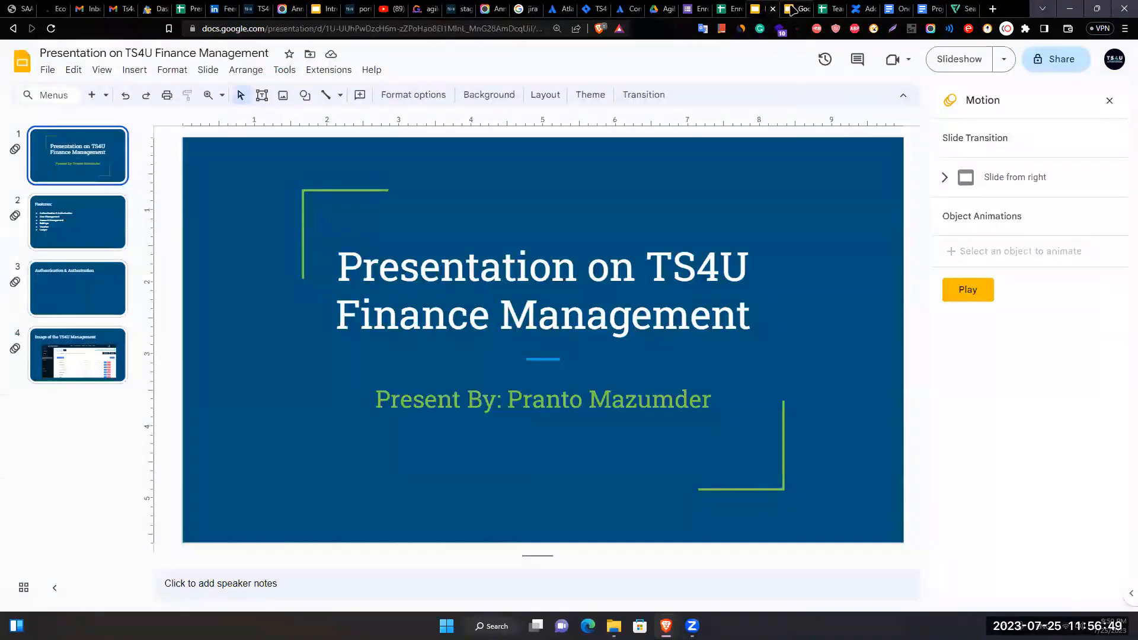
{"action": "left_click", "coordinate": [794, 9]}
{"action": "left_click", "coordinate": [829, 9]}
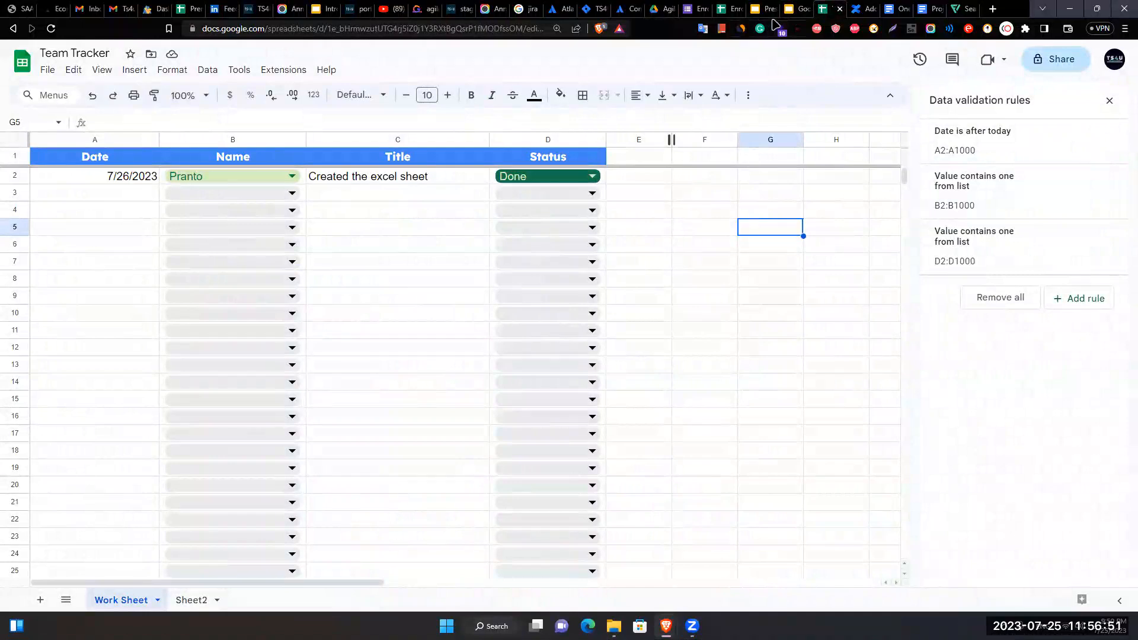
- Open a new browser tab and search for 'one drive'
{"action": "left_click", "coordinate": [866, 9]}
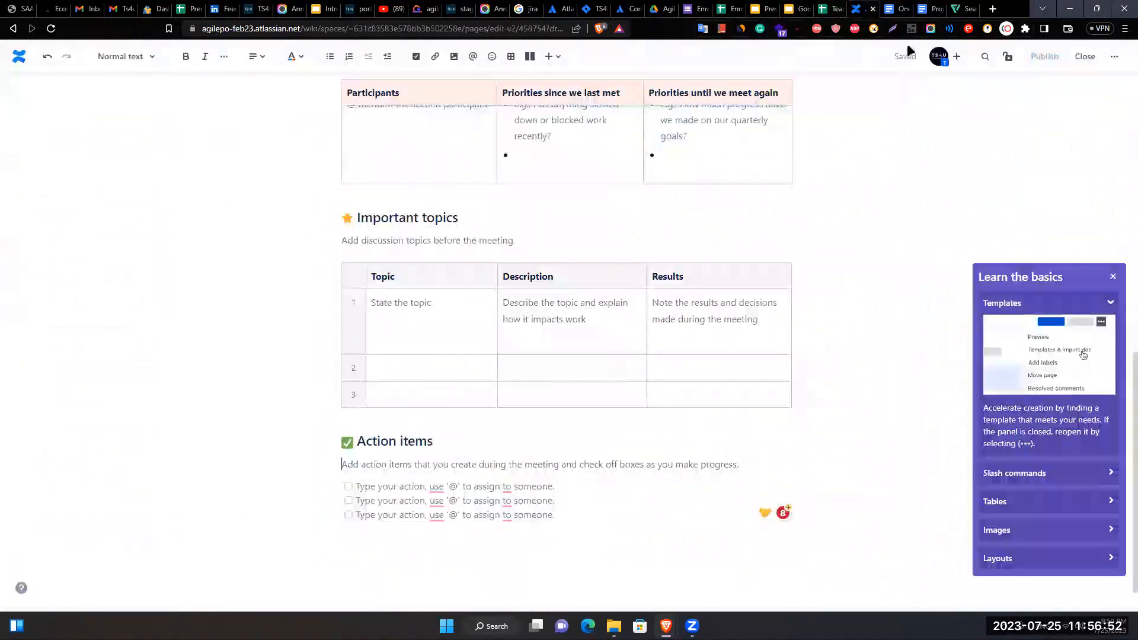
{"action": "left_click", "coordinate": [992, 9]}
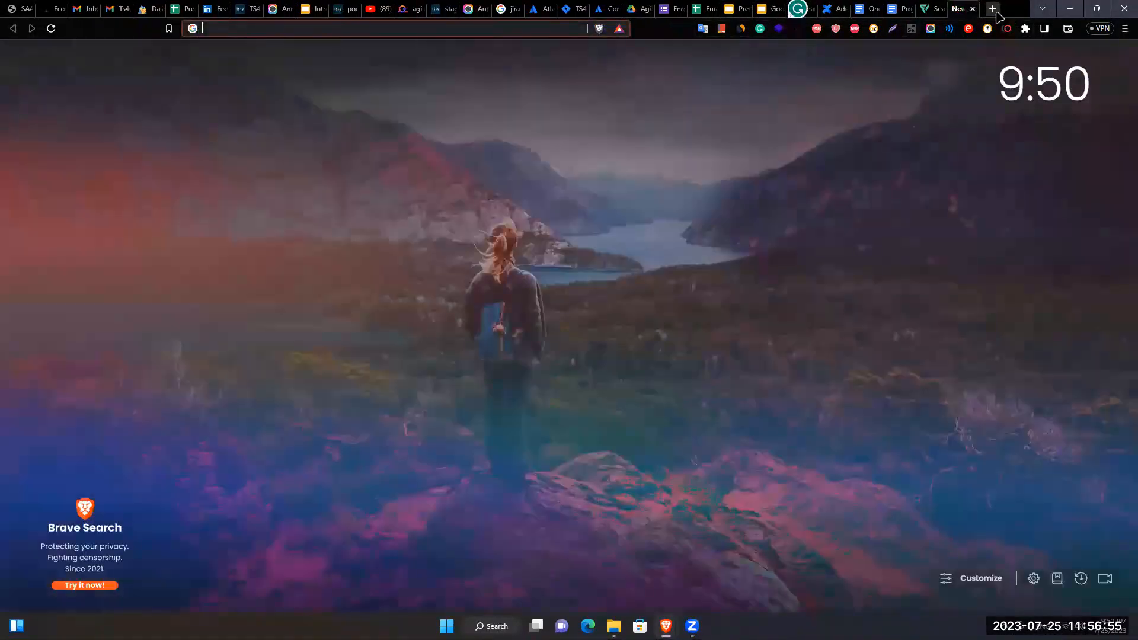
{"action": "type", "text": "one drive"}
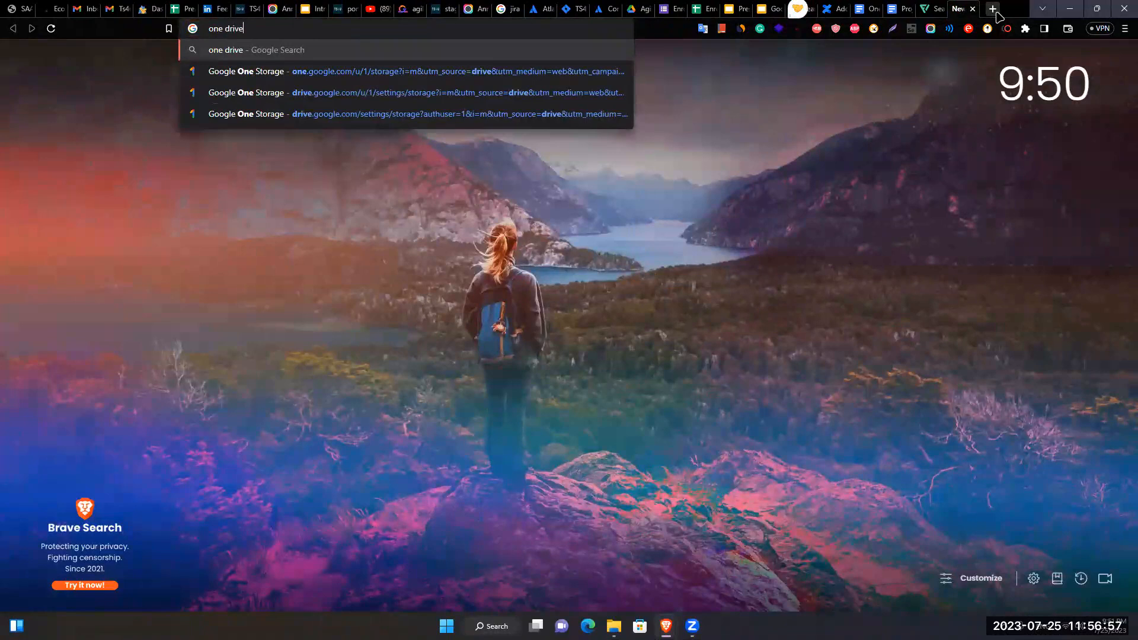
{"action": "key", "text": "ctrl+a"}
{"action": "key", "text": "BackSpace"}
{"action": "type", "text": "ond"}
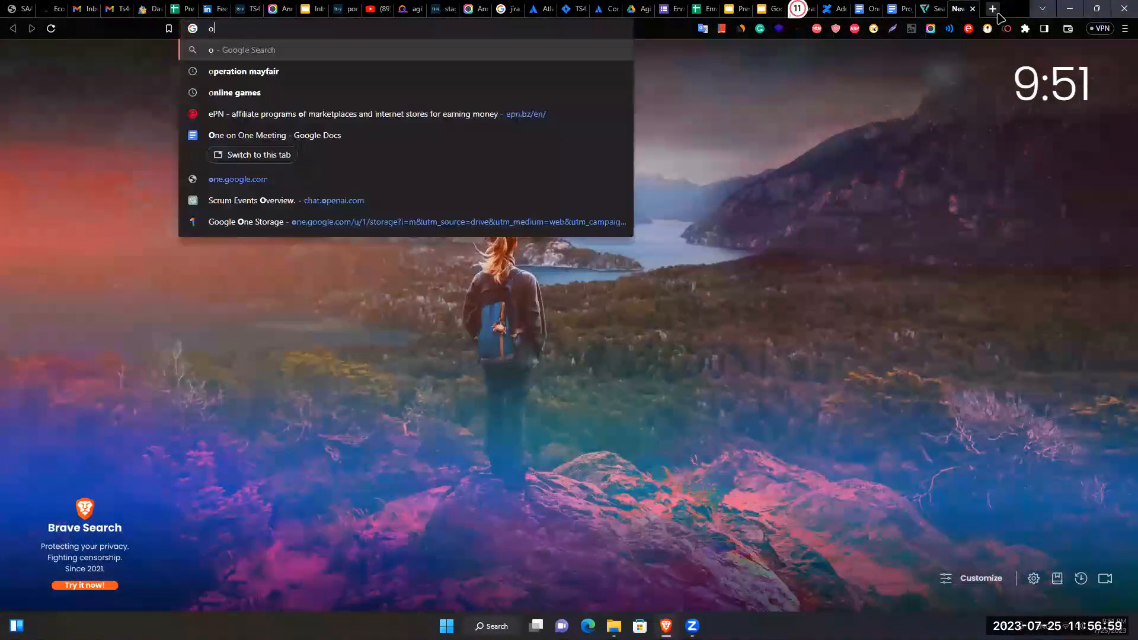
{"action": "key", "text": "BackSpace"}
{"action": "type", "text": "e drive"}
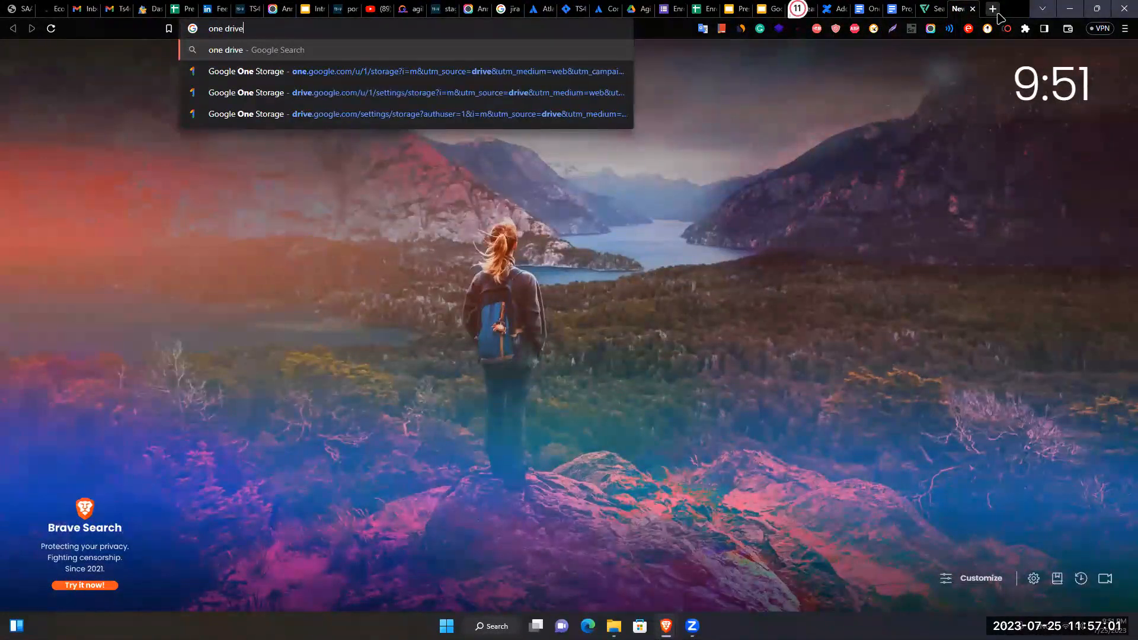
{"action": "key", "text": "Return"}
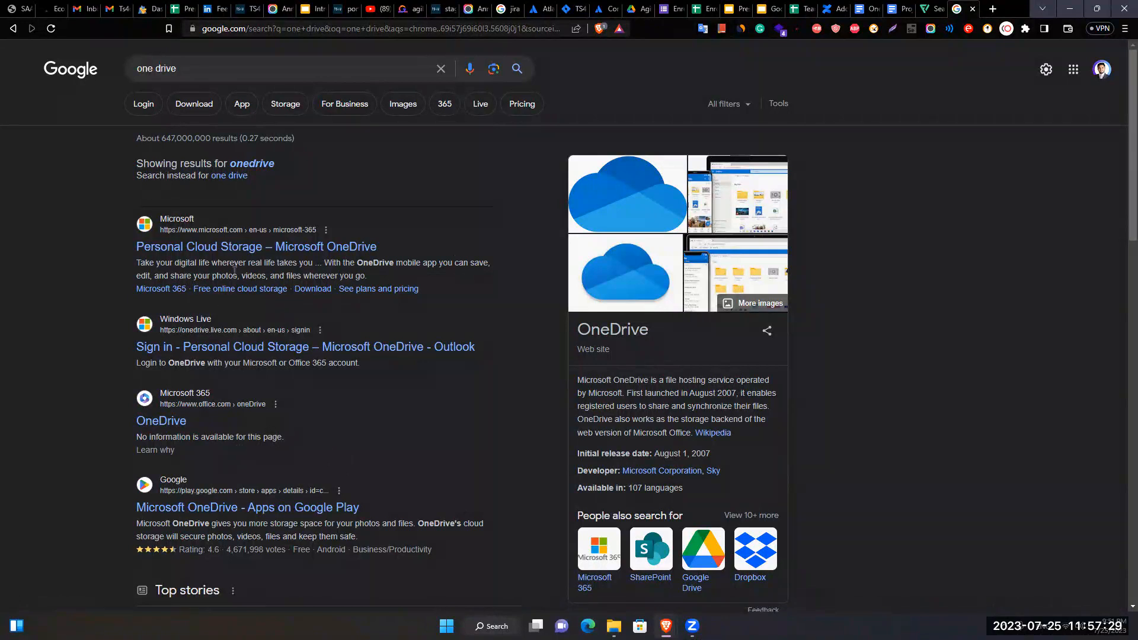
- Open Microsoft's OneDrive page and sign in with the account e-mail and password
{"action": "left_click", "coordinate": [236, 250]}
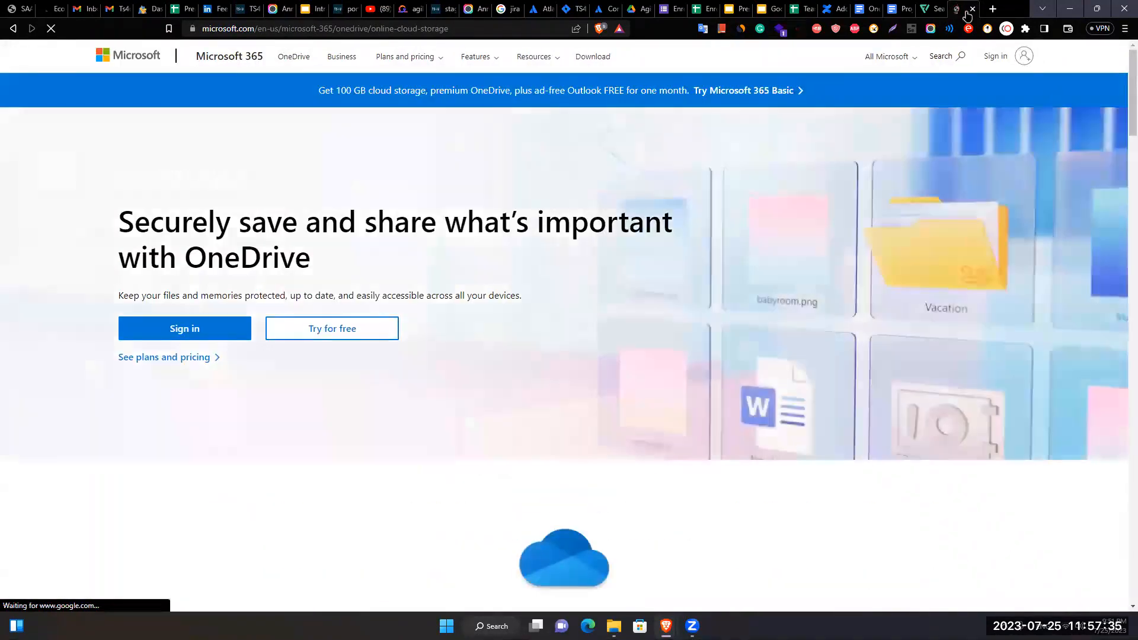
{"action": "left_click", "coordinate": [176, 333]}
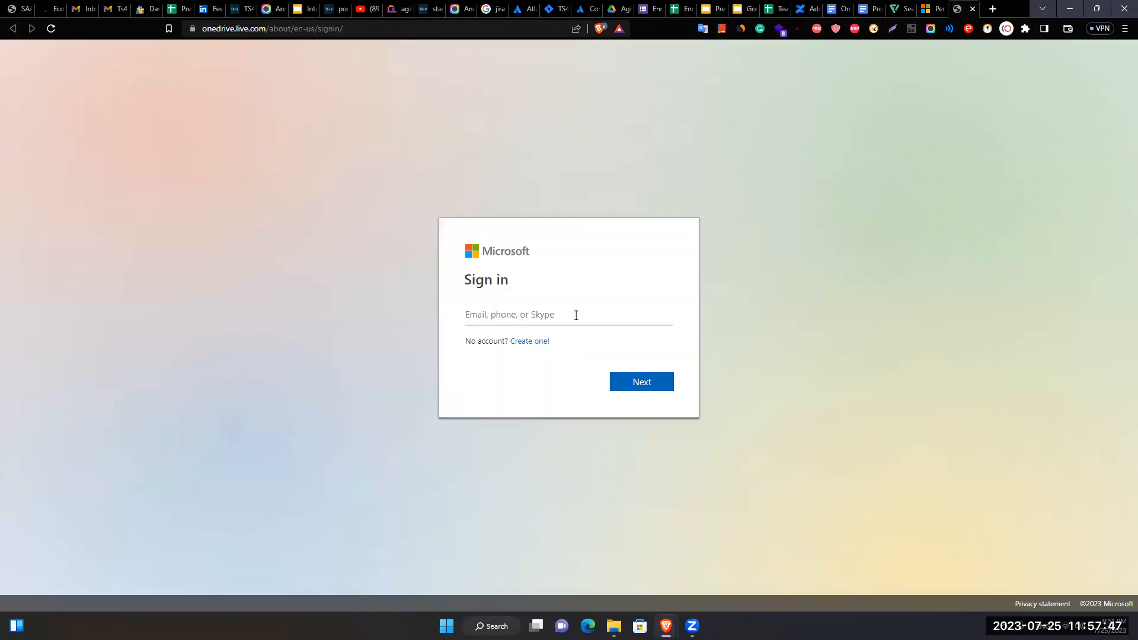
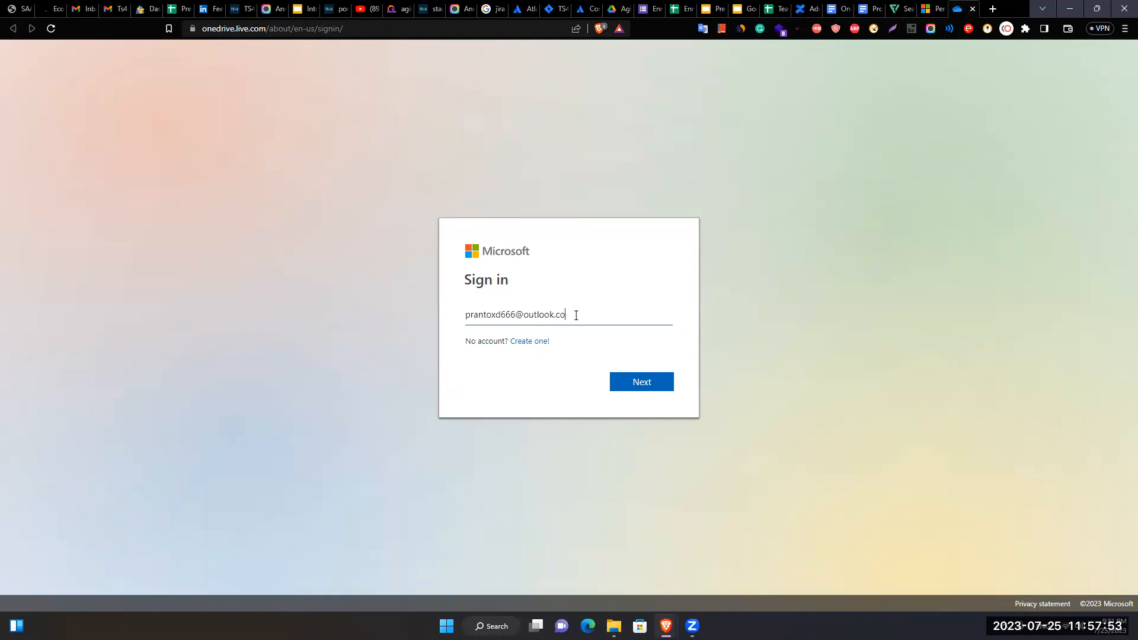
{"action": "key", "text": "Return"}
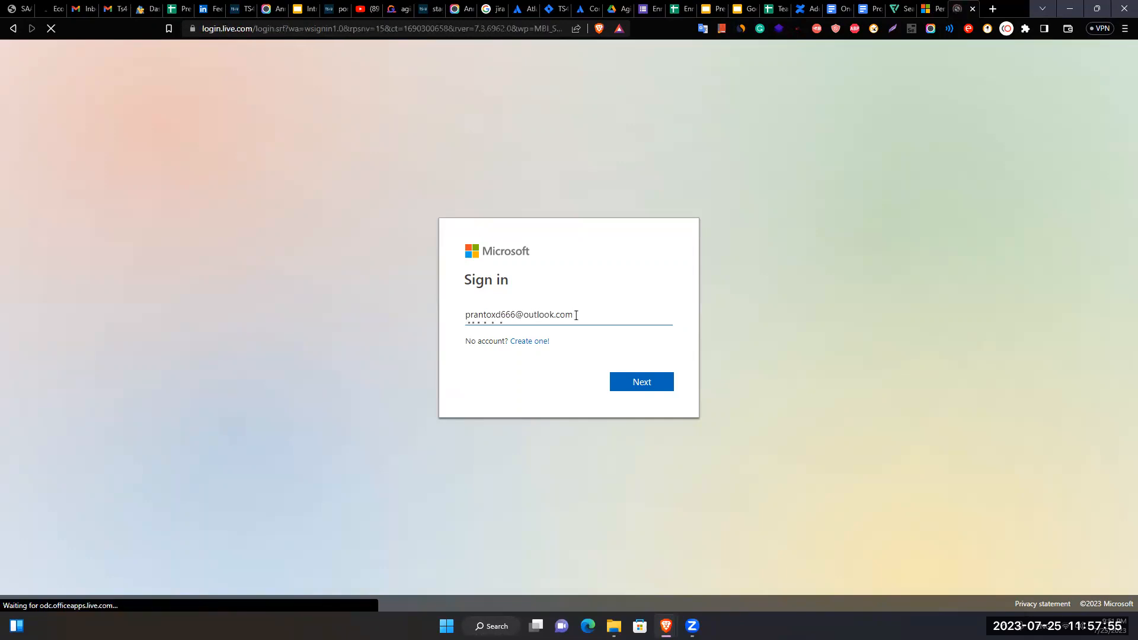
{"action": "type", "text": "••••••••••"}
{"action": "key", "text": "Return"}
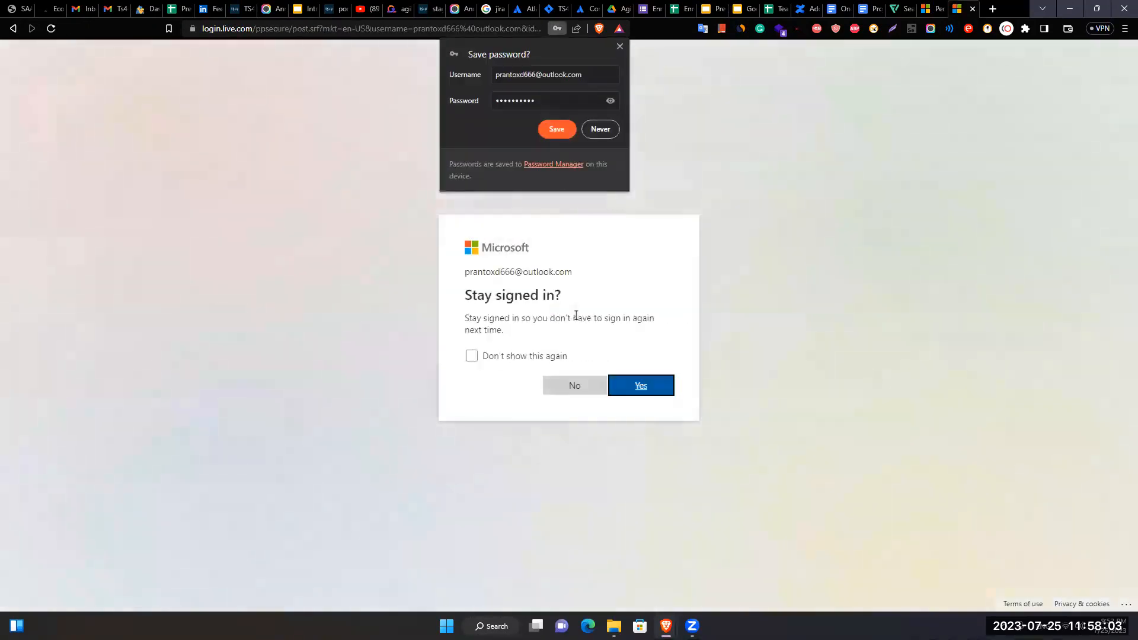
- Decline saving the password and stay signed in, ticking 'Don't show this again'
{"action": "left_click", "coordinate": [620, 46]}
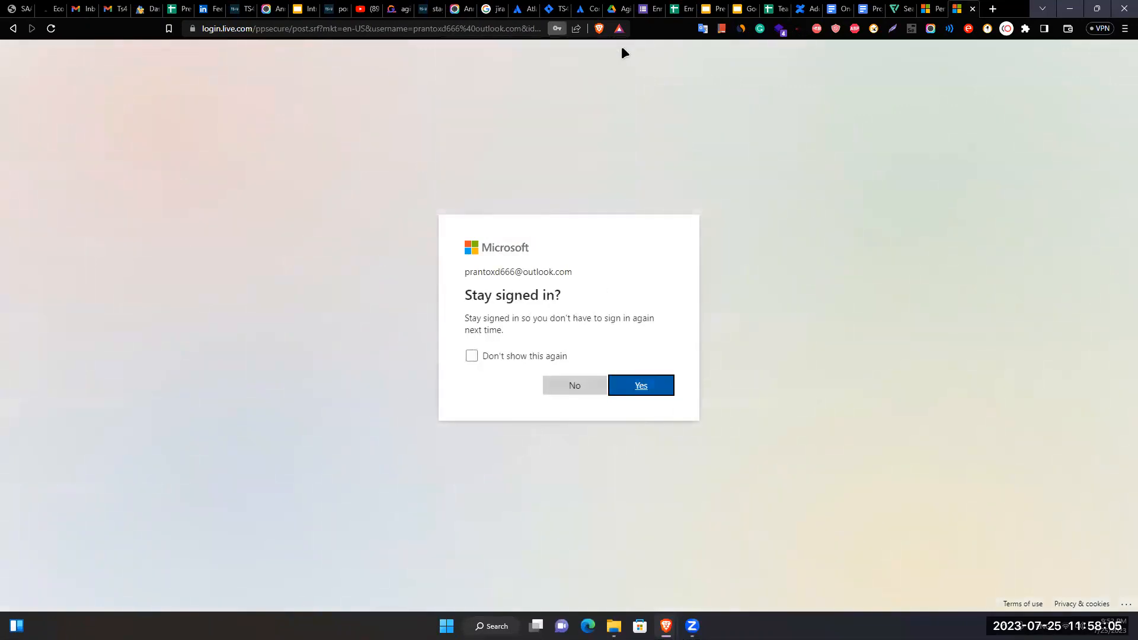
{"action": "left_click", "coordinate": [537, 364]}
{"action": "key", "text": "Return"}
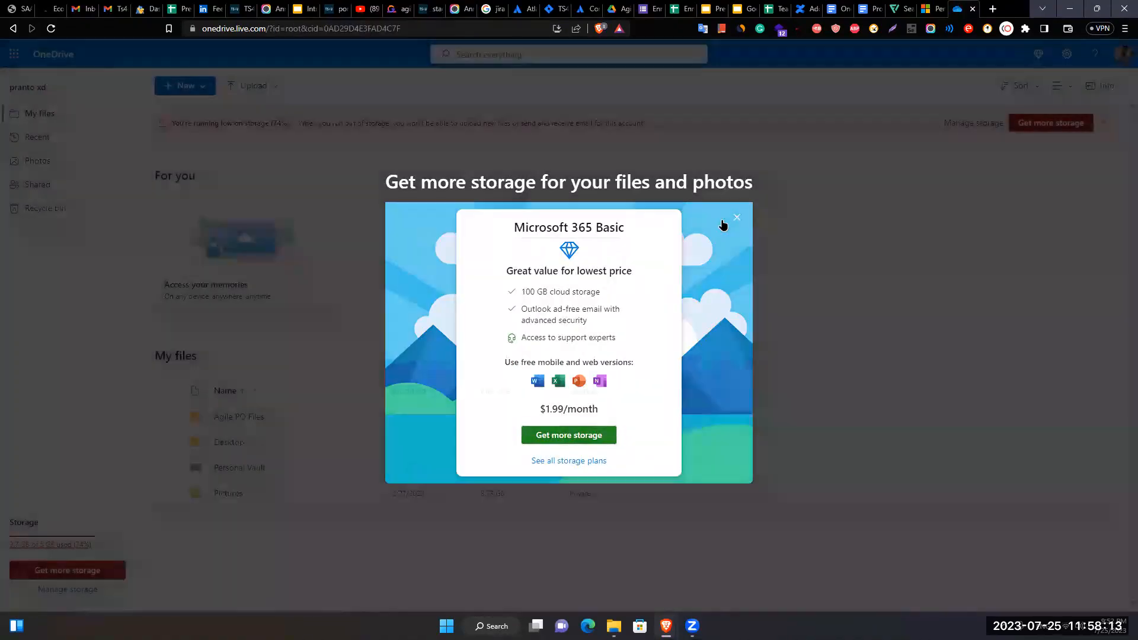
- Close the storage upgrade offer, check the OneDrive tray status, and open the + New menu
{"action": "left_click", "coordinate": [736, 218]}
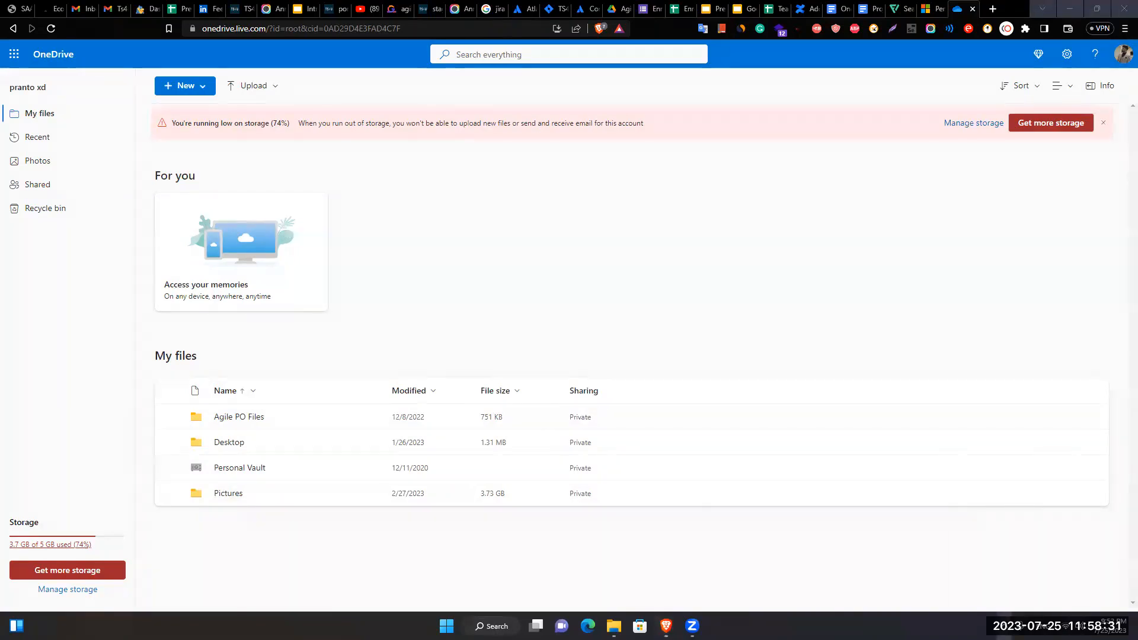
{"action": "left_click", "coordinate": [1005, 626]}
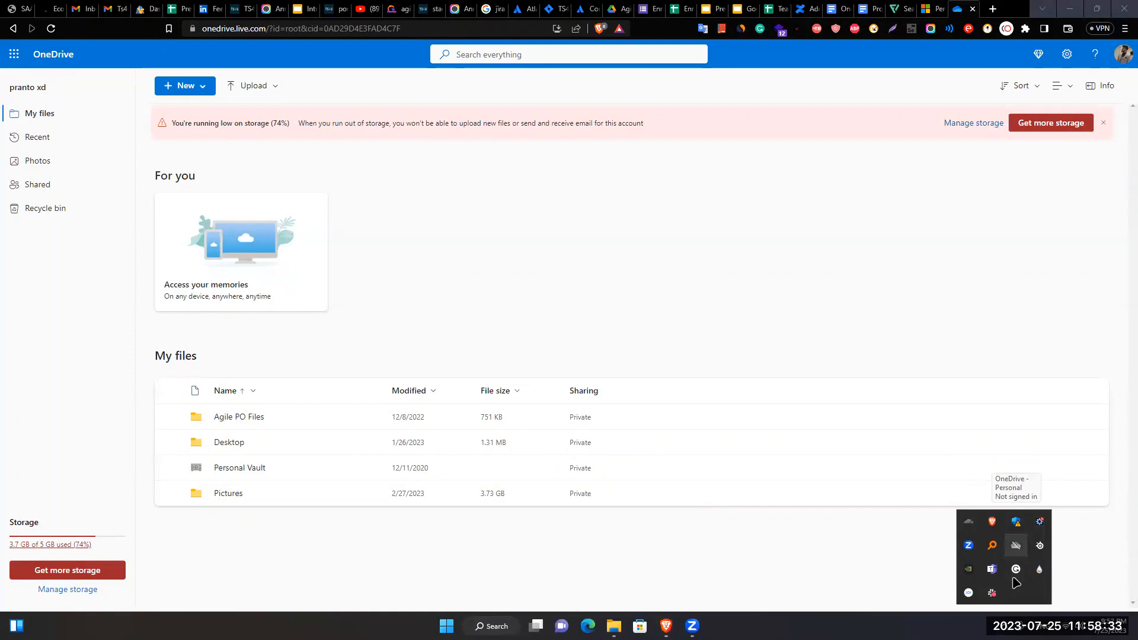
{"action": "left_click", "coordinate": [720, 585]}
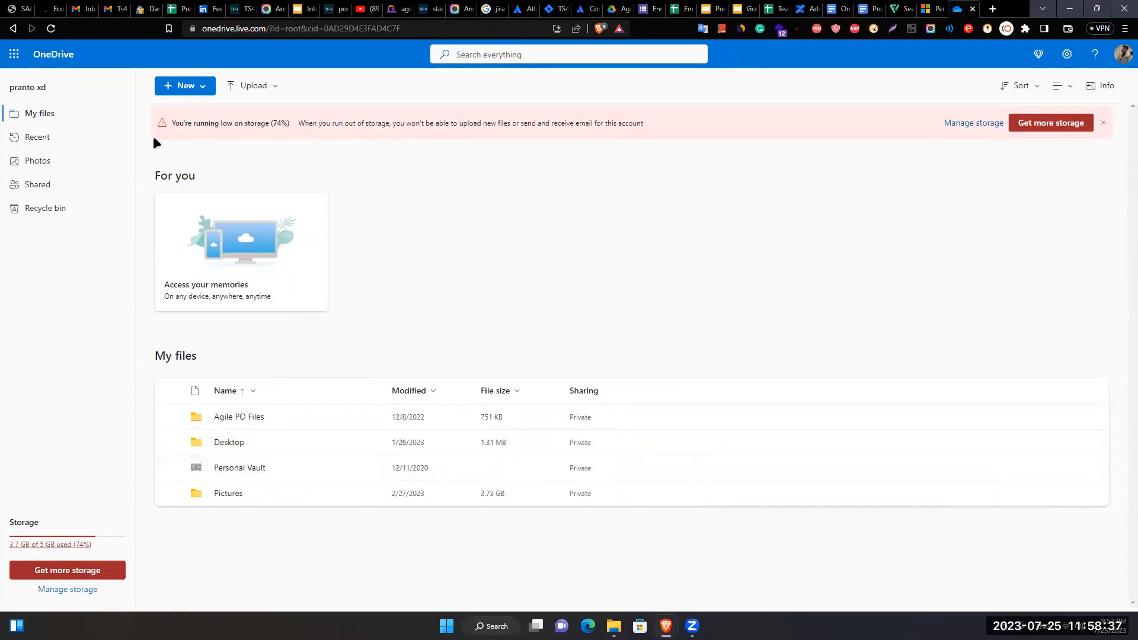
{"action": "left_click", "coordinate": [202, 89]}
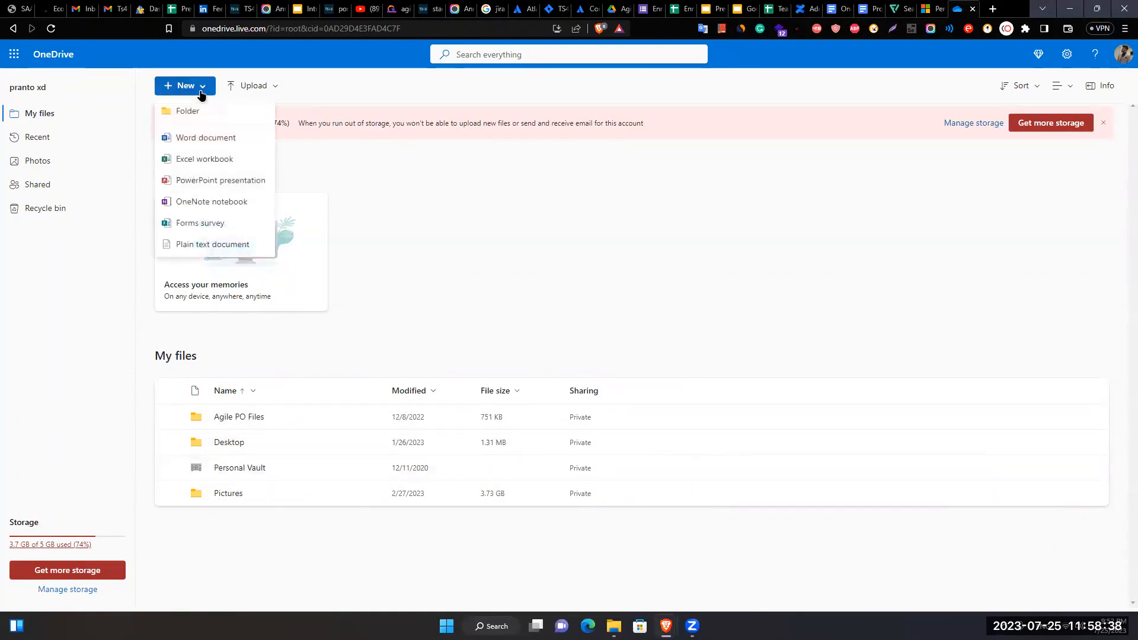
- Create a new Word document and insert Designer's first blue Invoice template with subtotal, tax and total tables
{"action": "left_click", "coordinate": [218, 160]}
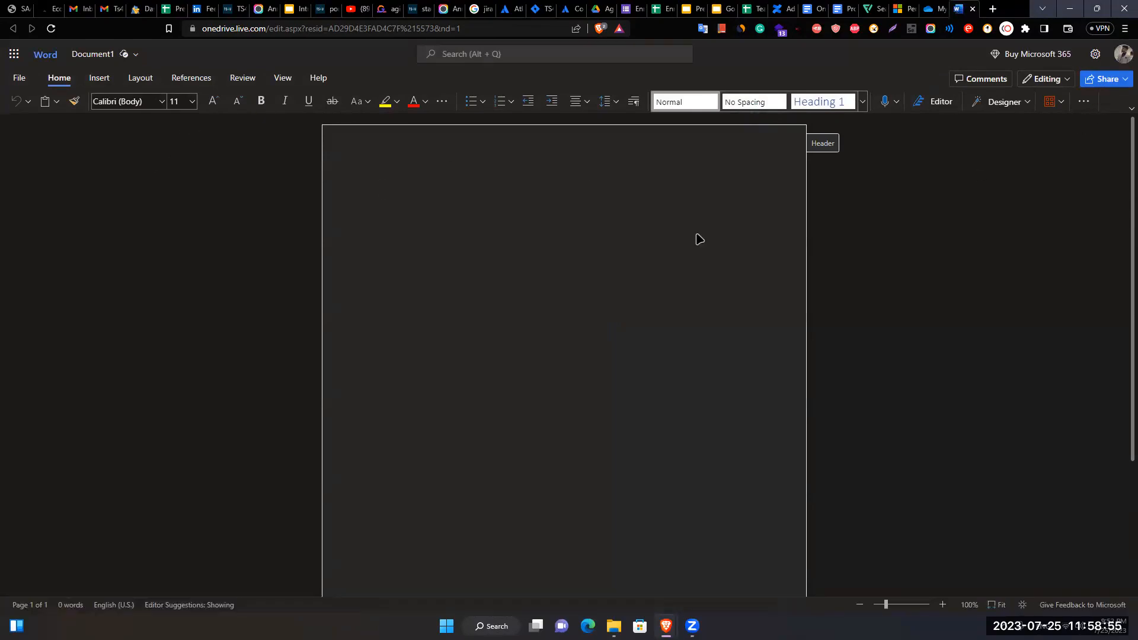
{"action": "left_click", "coordinate": [432, 177]}
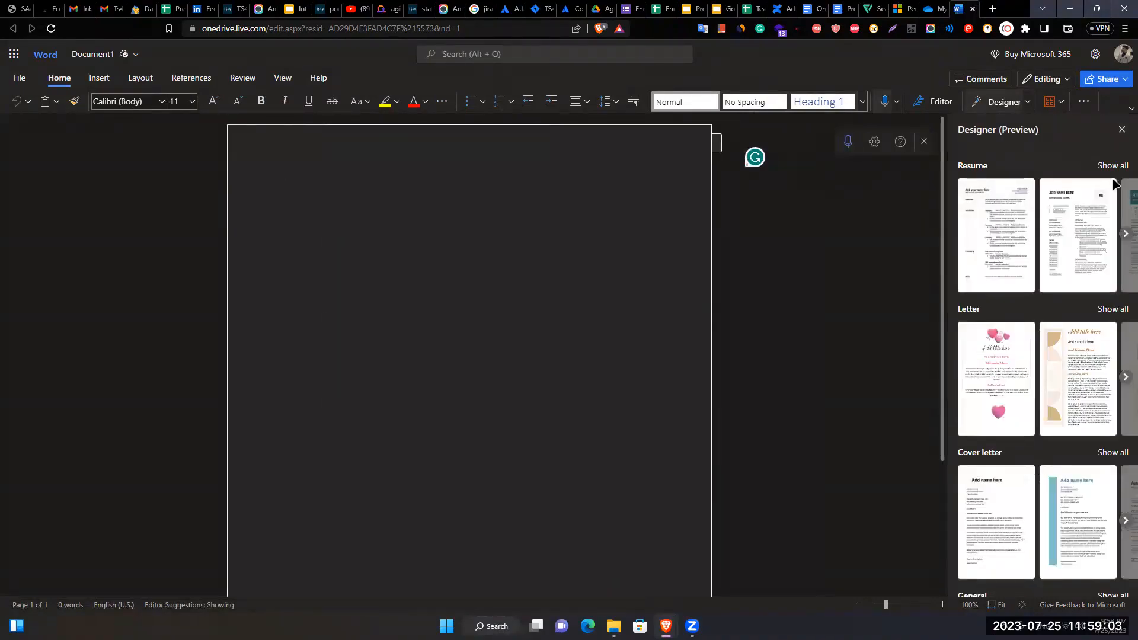
{"action": "scroll", "coordinate": [1043, 230], "scroll_direction": "down", "scroll_amount": 5}
{"action": "scroll", "coordinate": [1043, 230], "scroll_direction": "down", "scroll_amount": 5}
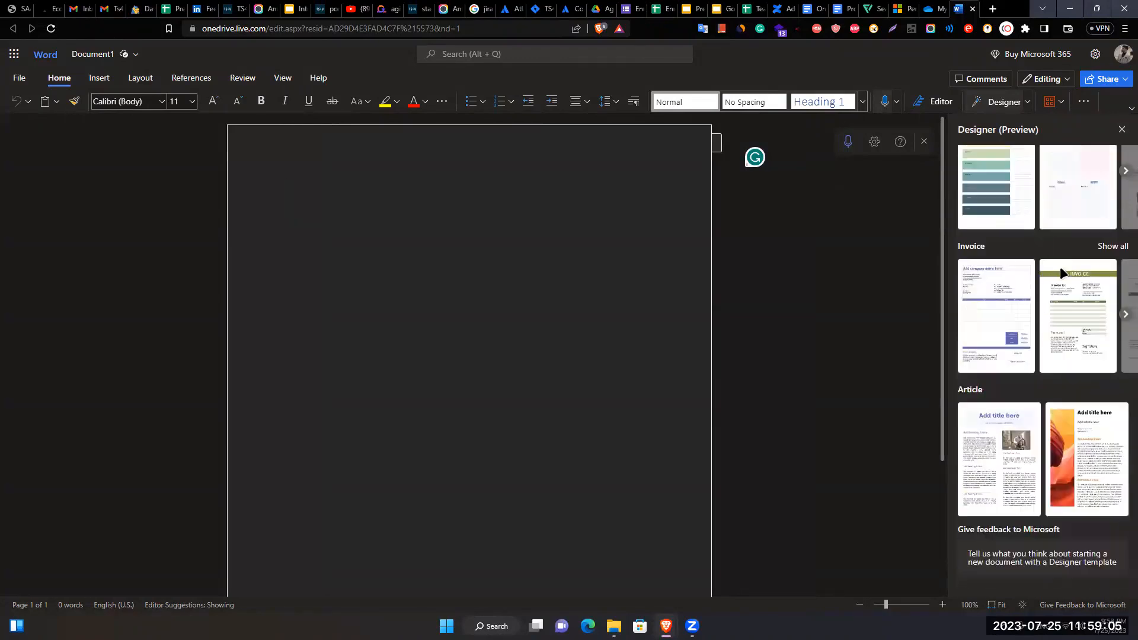
{"action": "left_click", "coordinate": [1026, 355]}
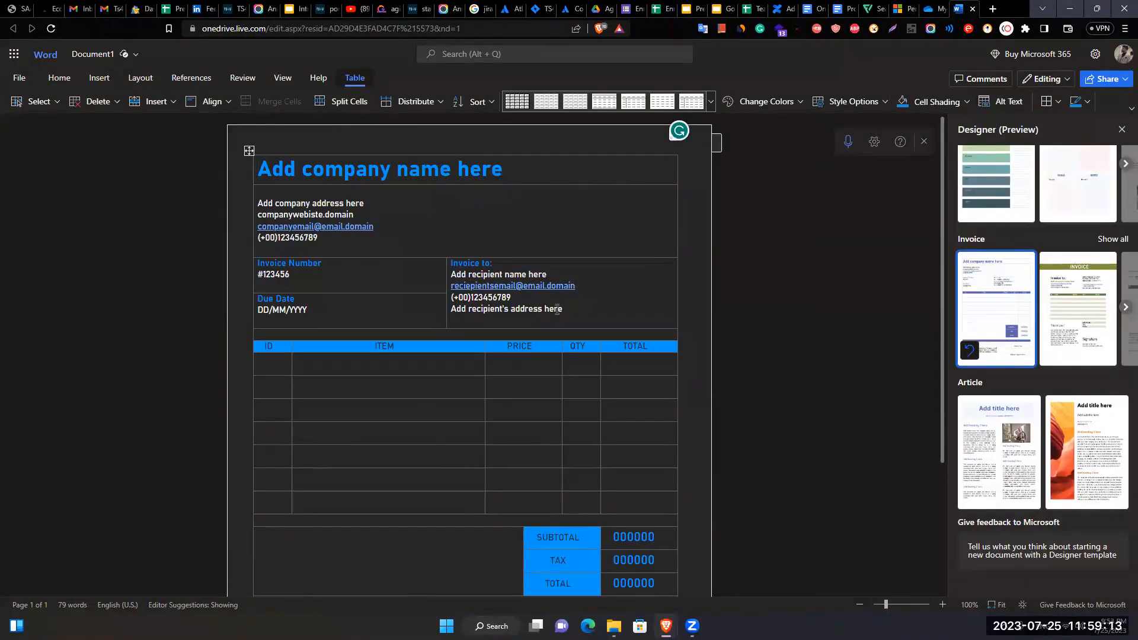
{"action": "scroll", "coordinate": [539, 419], "scroll_direction": "down", "scroll_amount": 2}
{"action": "scroll", "coordinate": [502, 450], "scroll_direction": "up", "scroll_amount": 2}
- Create a new blank Excel workbook from OneDrive, test A1 with 'Dasdf', then clear it
{"action": "left_click", "coordinate": [935, 9]}
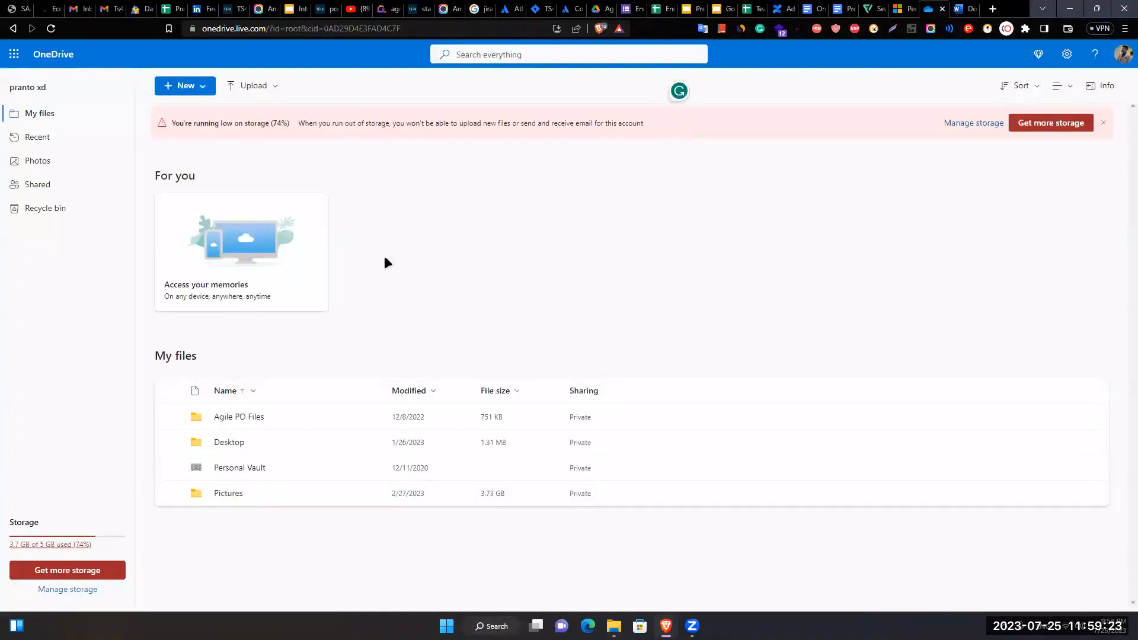
{"action": "left_click", "coordinate": [182, 86]}
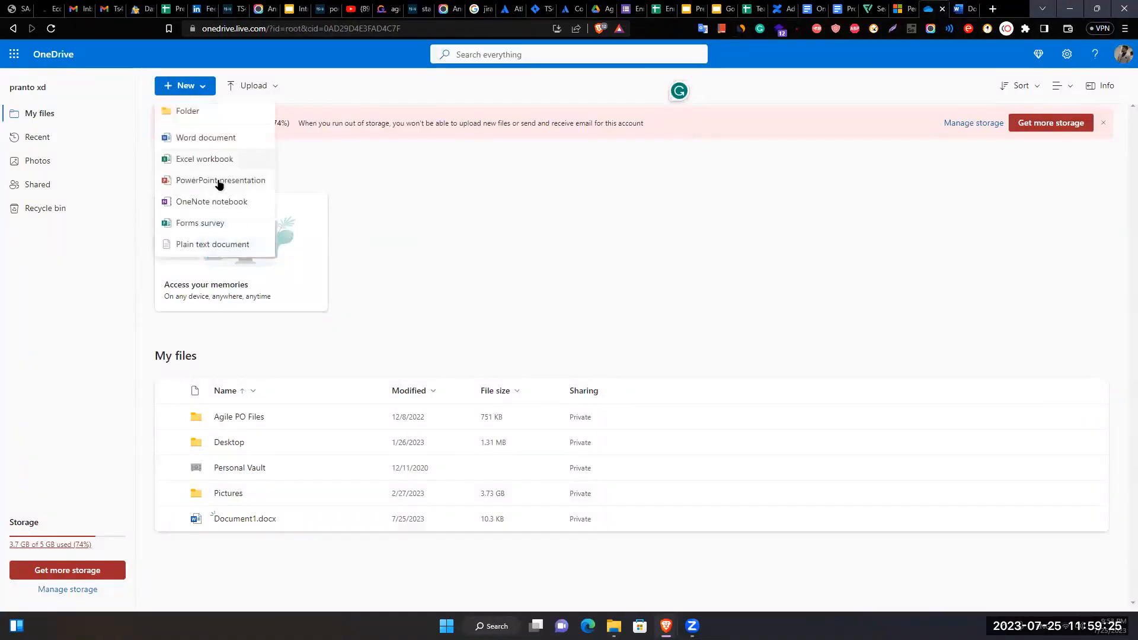
{"action": "left_click", "coordinate": [218, 181]}
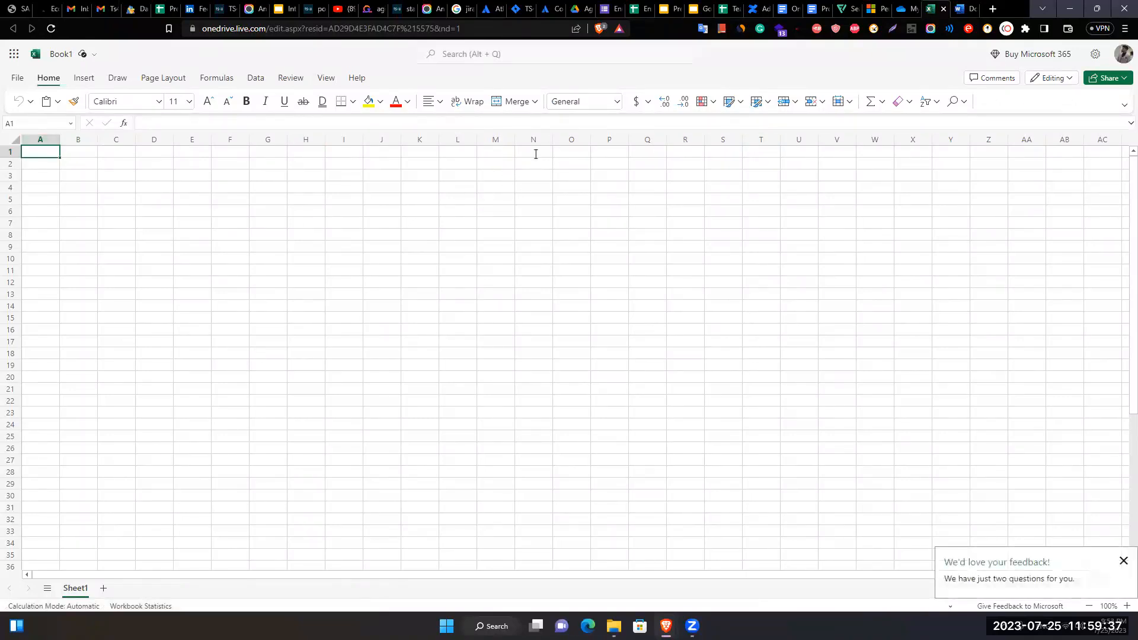
{"action": "type", "text": "Dasdf"}
{"action": "left_click", "coordinate": [104, 162]}
{"action": "left_click", "coordinate": [55, 151]}
{"action": "key", "text": "Delete"}
{"action": "left_click", "coordinate": [86, 187]}
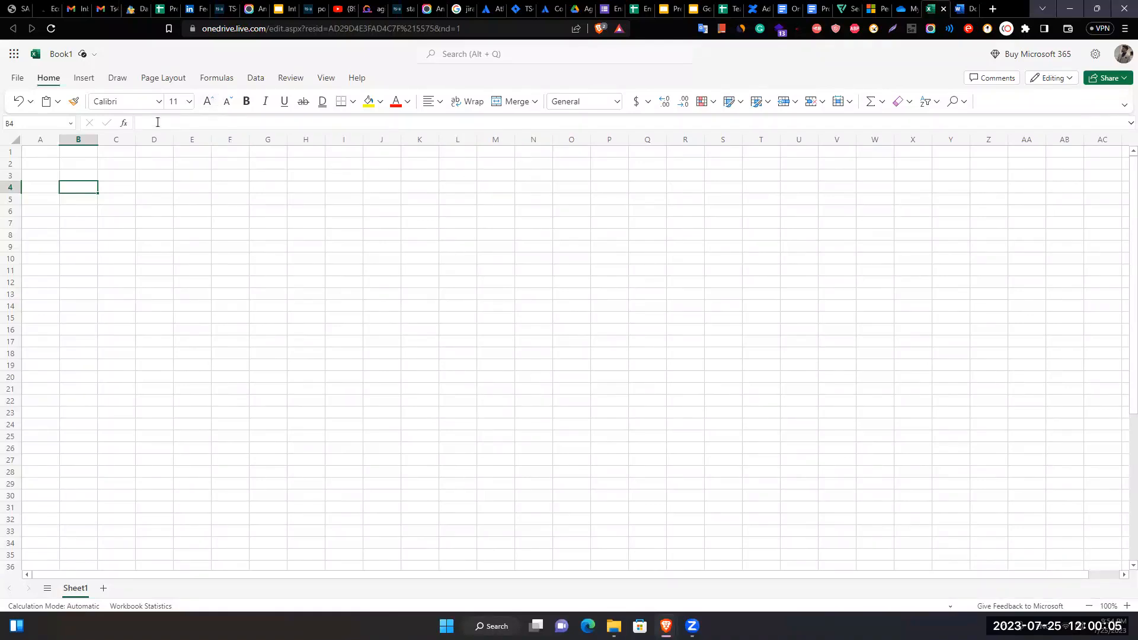
- Browse the Insert, Home, Page Layout, Draw and File ribbon views, then return to OneDrive's My files
{"action": "left_click", "coordinate": [83, 80]}
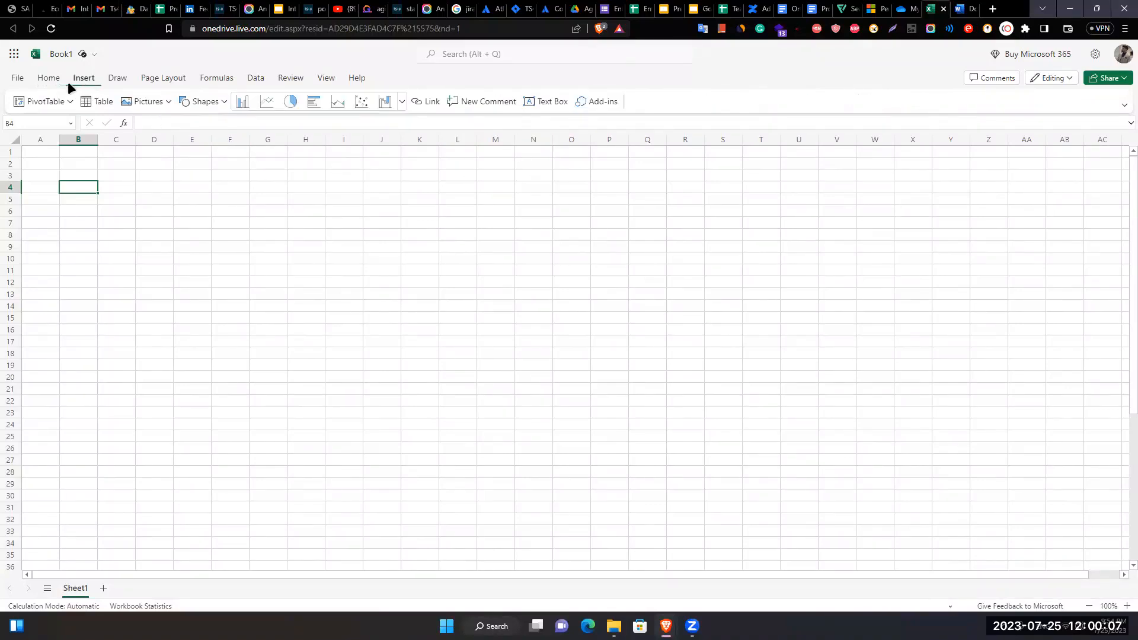
{"action": "left_click", "coordinate": [68, 81]}
{"action": "left_click", "coordinate": [179, 78]}
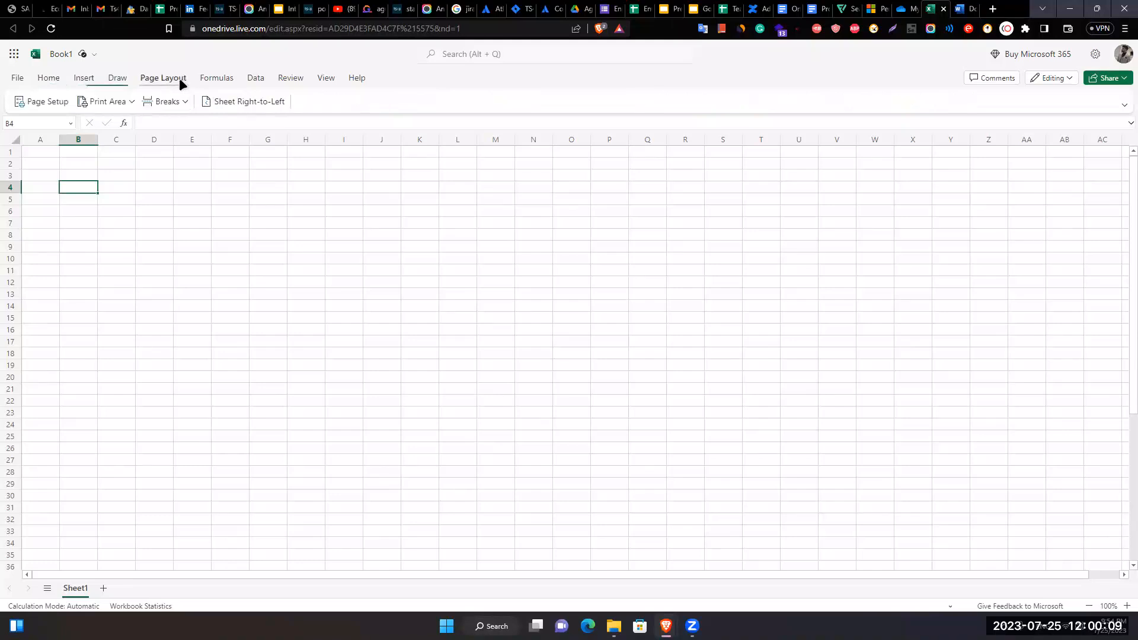
{"action": "left_click", "coordinate": [135, 79]}
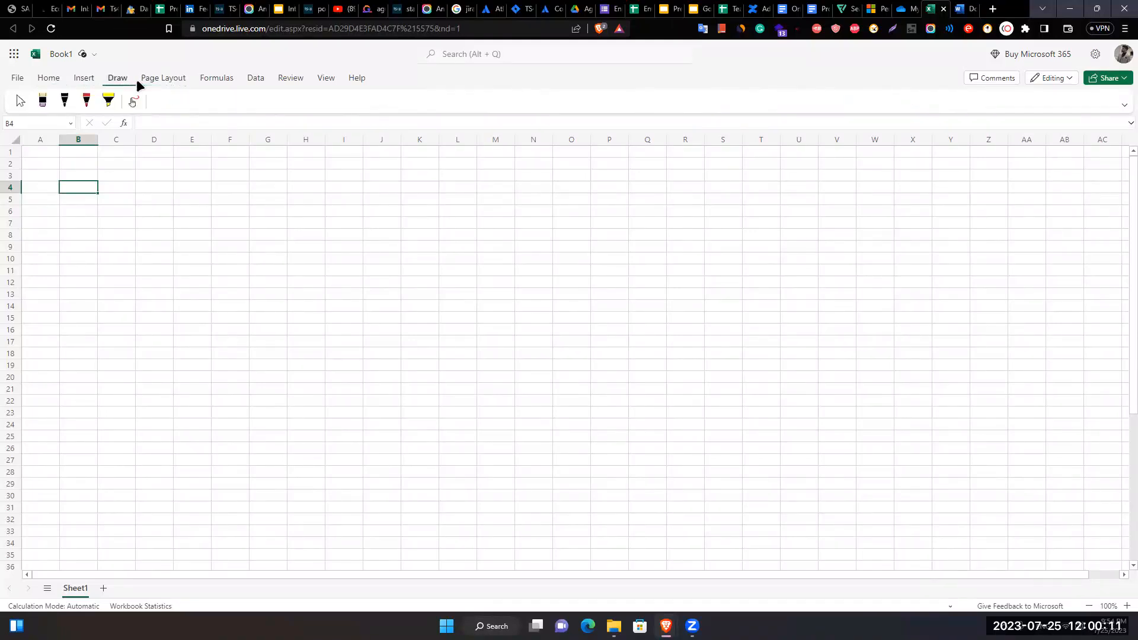
{"action": "left_click", "coordinate": [88, 80]}
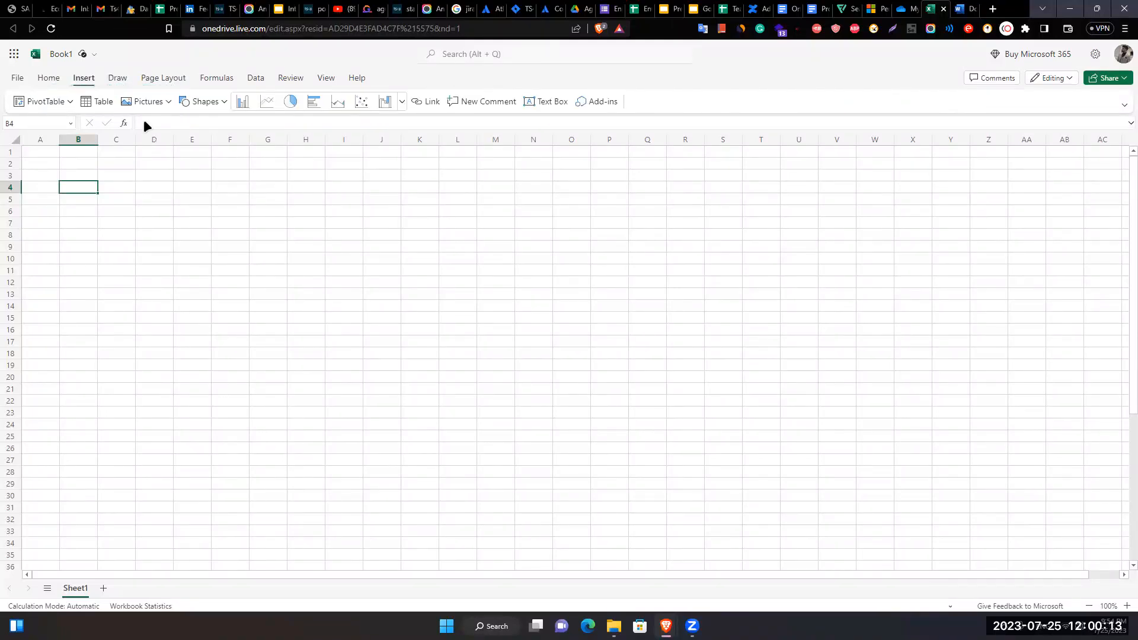
{"action": "left_click", "coordinate": [25, 81]}
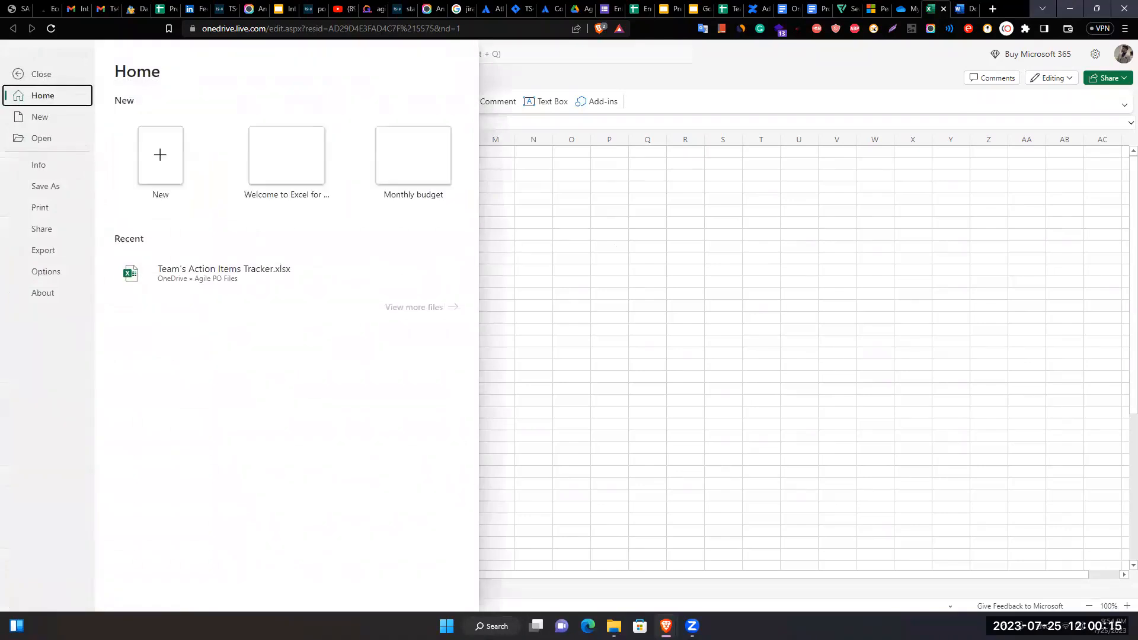
{"action": "left_click", "coordinate": [23, 71]}
{"action": "left_click", "coordinate": [900, 7]}
{"action": "left_click", "coordinate": [185, 85]}
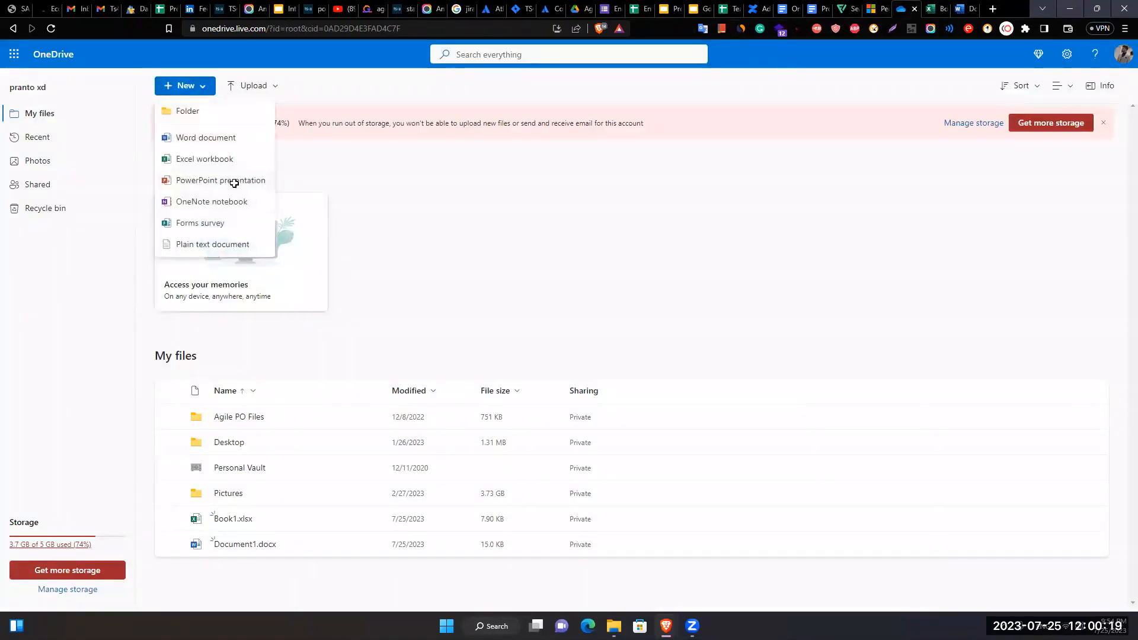
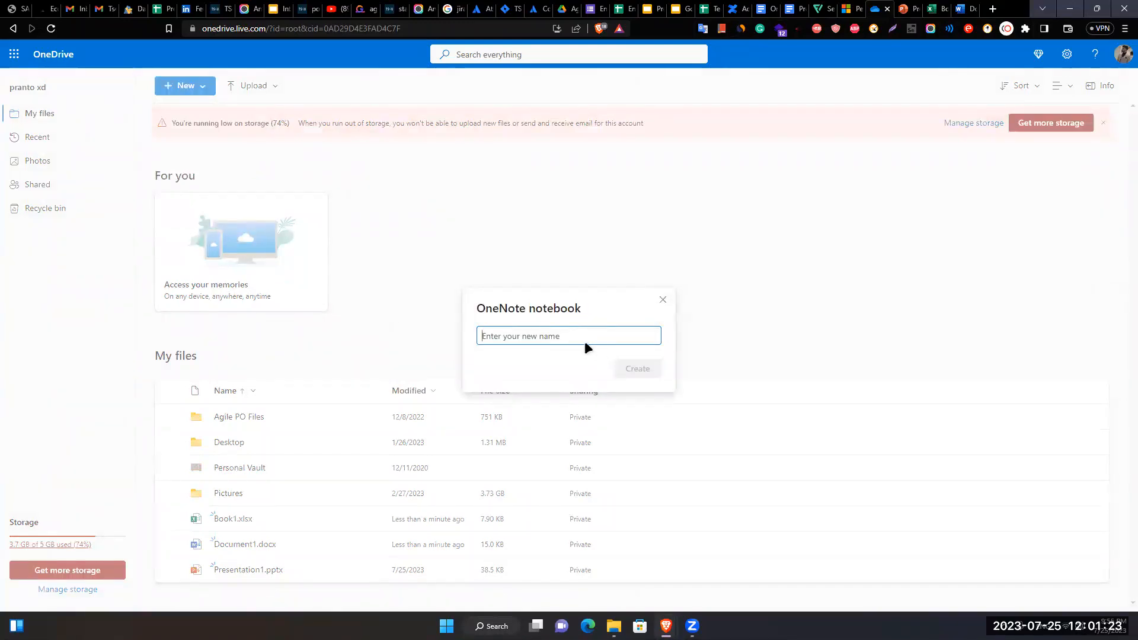
- Name the new OneNote notebook 'Notebook'
{"action": "type", "text": "Not"}
{"action": "key", "text": "BackSpace"}
{"action": "key", "text": "BackSpace"}
{"action": "type", "text": "otebook"}
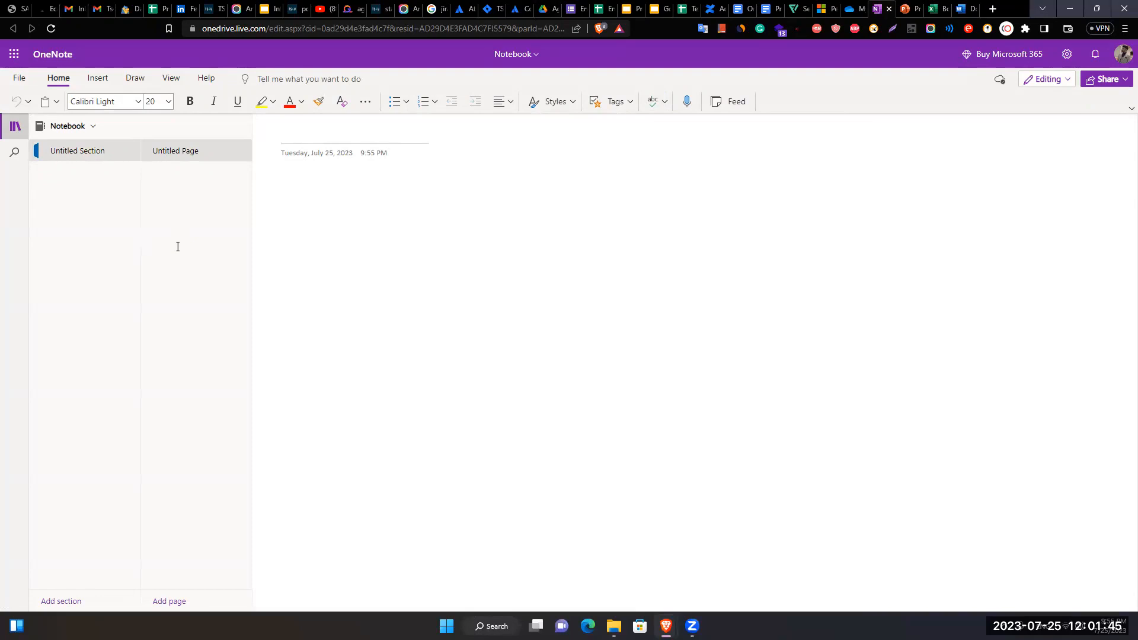
- Type test text into the page title, clear it, and return to OneDrive
{"action": "left_click", "coordinate": [359, 145]}
{"action": "type", "text": "asdfasdfasdf"}
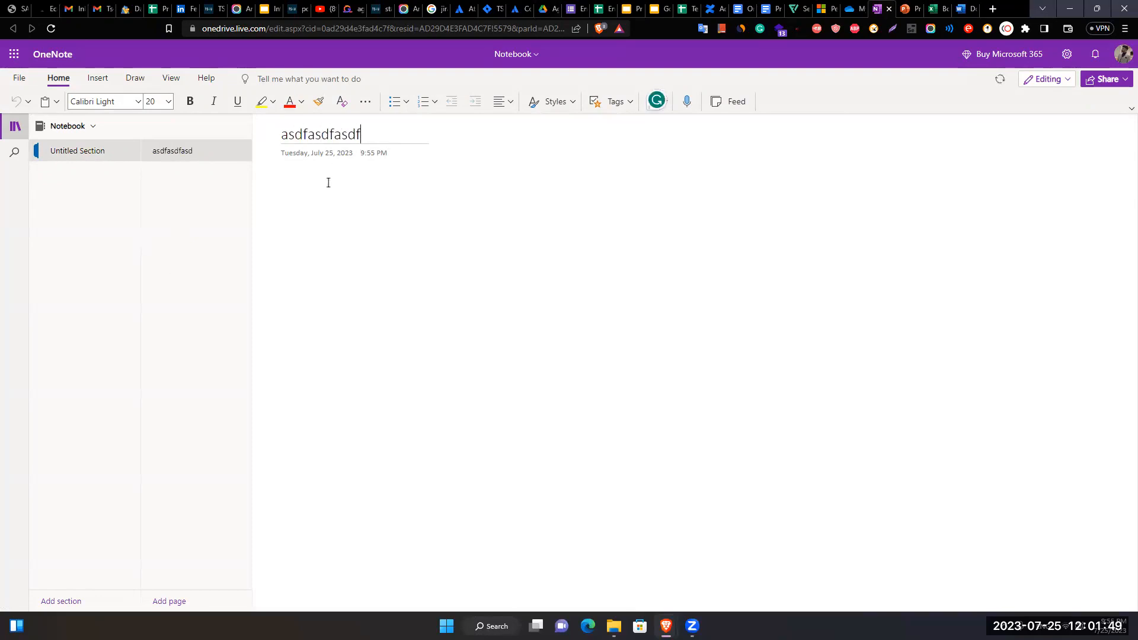
{"action": "key", "text": "ctrl+a"}
{"action": "key", "text": "BackSpace"}
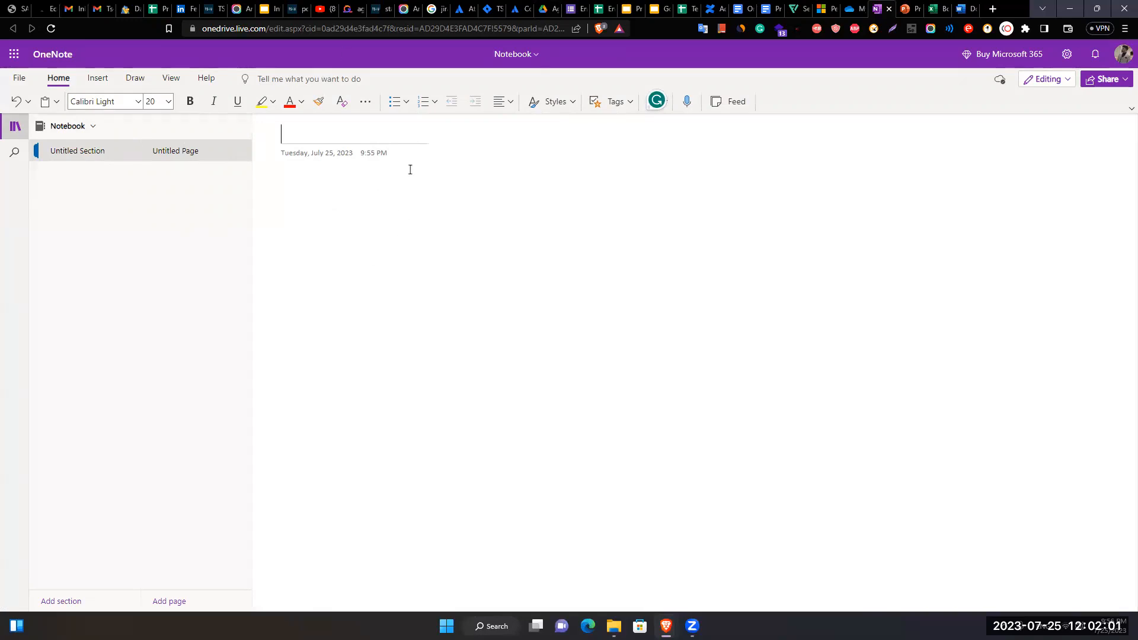
{"action": "left_click", "coordinate": [852, 9]}
- Create a new Forms survey from OneDrive and dismiss the welcome message
{"action": "left_click", "coordinate": [203, 86]}
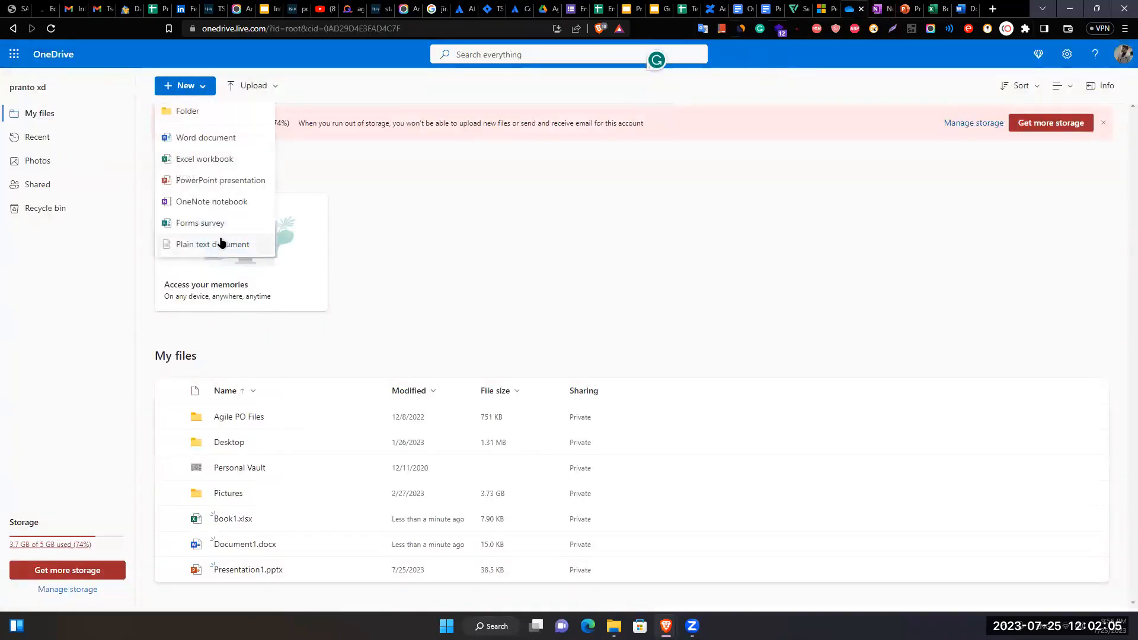
{"action": "left_click", "coordinate": [224, 228]}
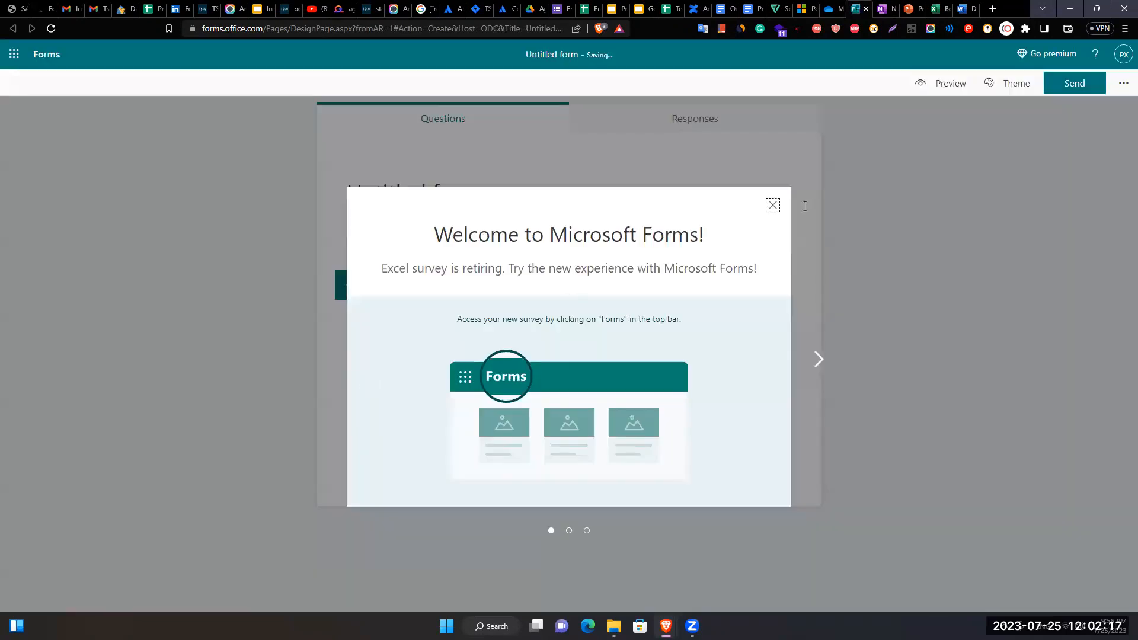
{"action": "left_click", "coordinate": [772, 205]}
- Replace the default 'Untitled form' title with 'Enrollment Form'
{"action": "left_click", "coordinate": [440, 206]}
{"action": "left_click", "coordinate": [443, 187]}
{"action": "key", "text": "ctrl+a"}
{"action": "key", "text": "BackSpace"}
{"action": "type", "text": "Enrol"}
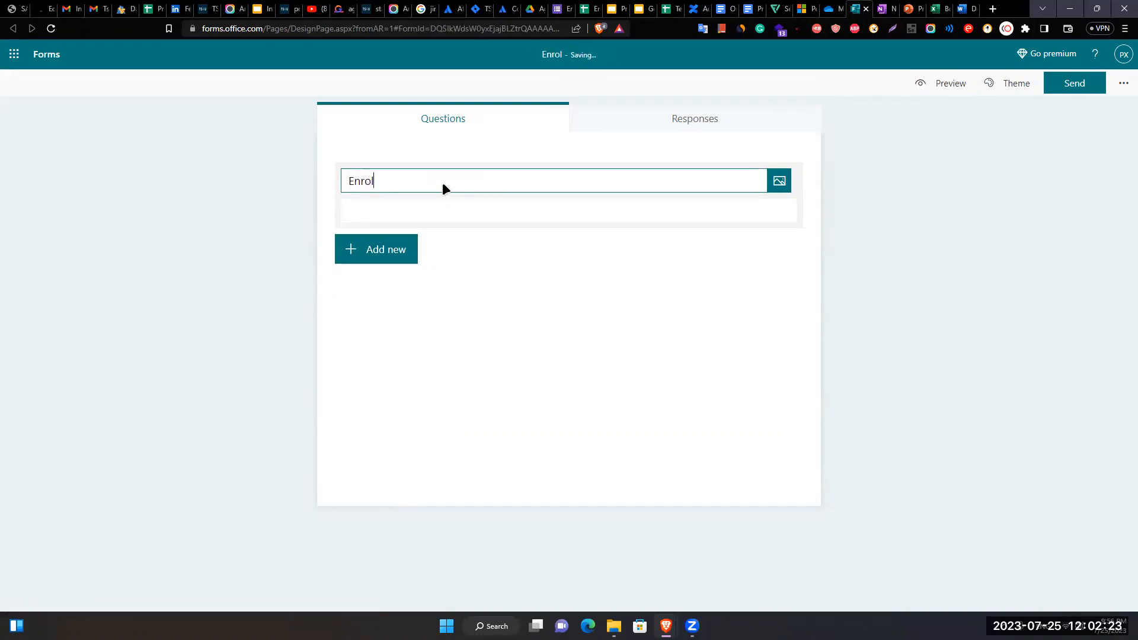
{"action": "type", "text": "lment Form"}
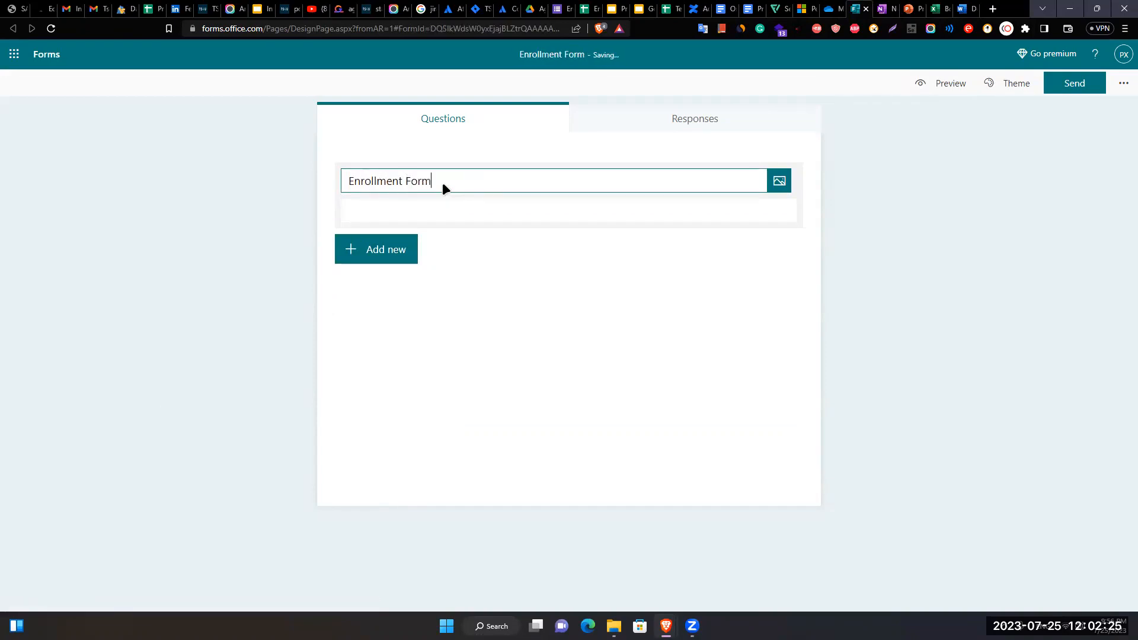
- Add a required one-line text question 'What is your full name?'
{"action": "key", "text": "Tab"}
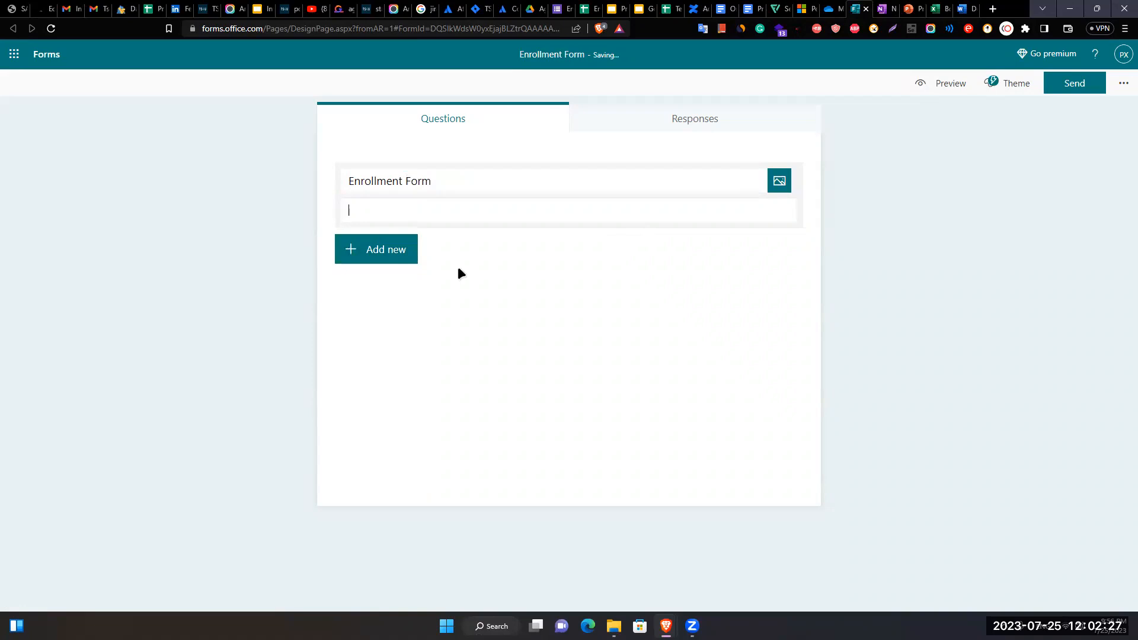
{"action": "left_click", "coordinate": [391, 252]}
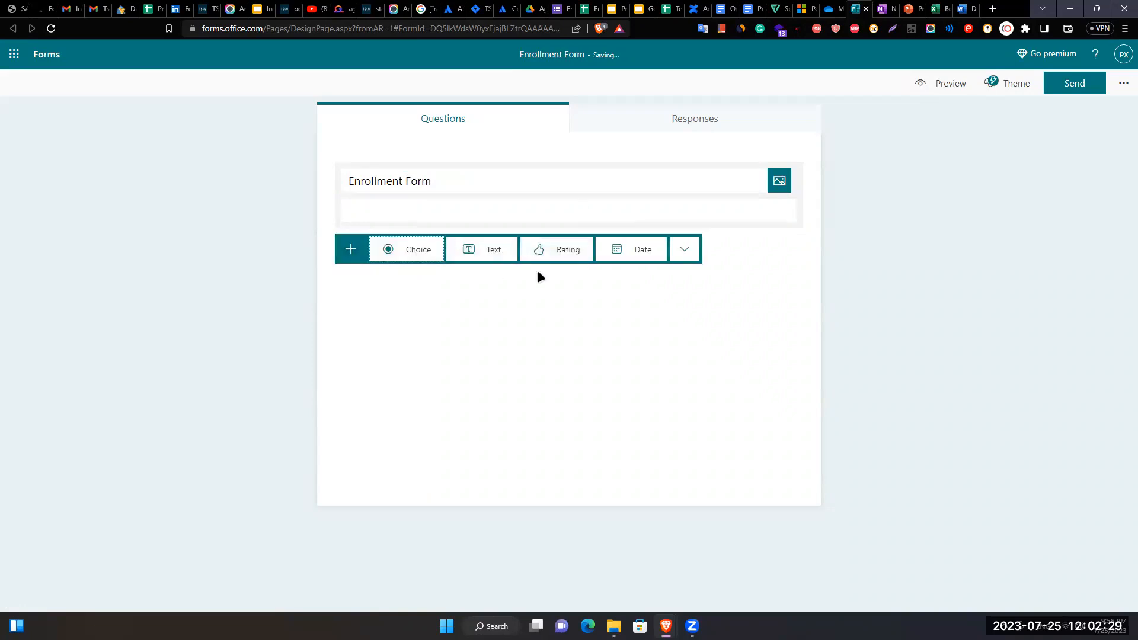
{"action": "left_click", "coordinate": [497, 256]}
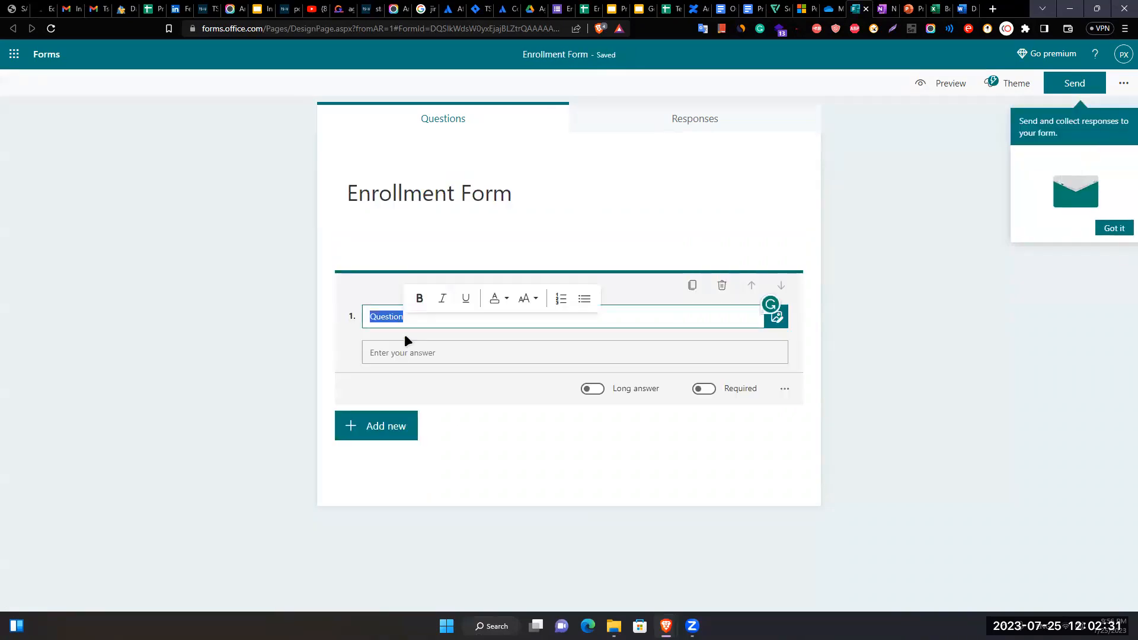
{"action": "type", "text": "W"}
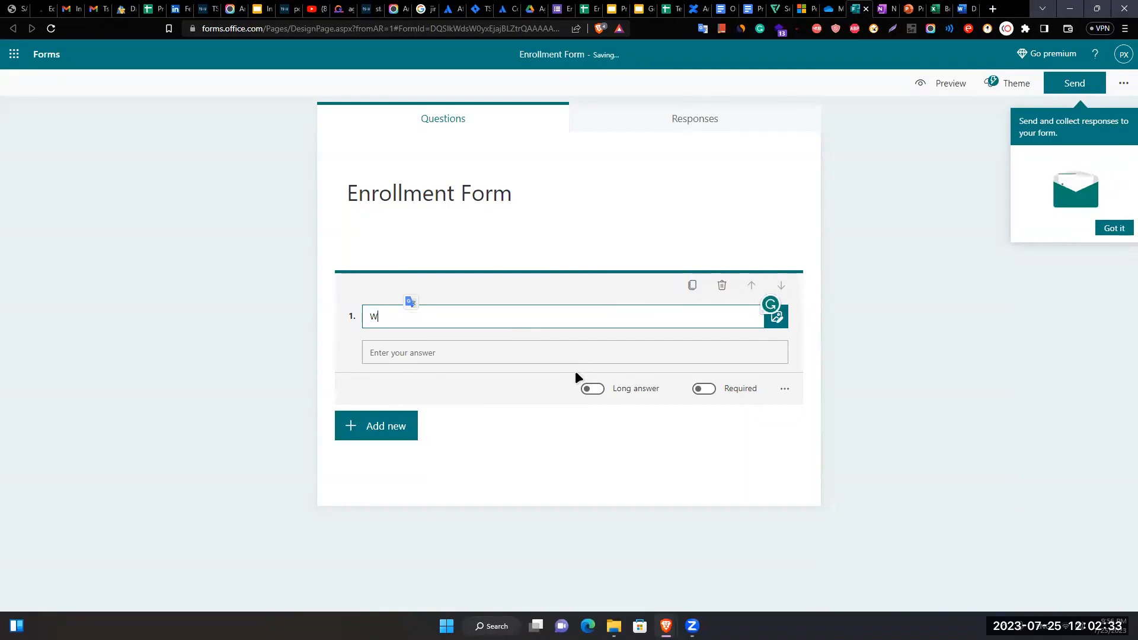
{"action": "type", "text": "hat is your full name?"}
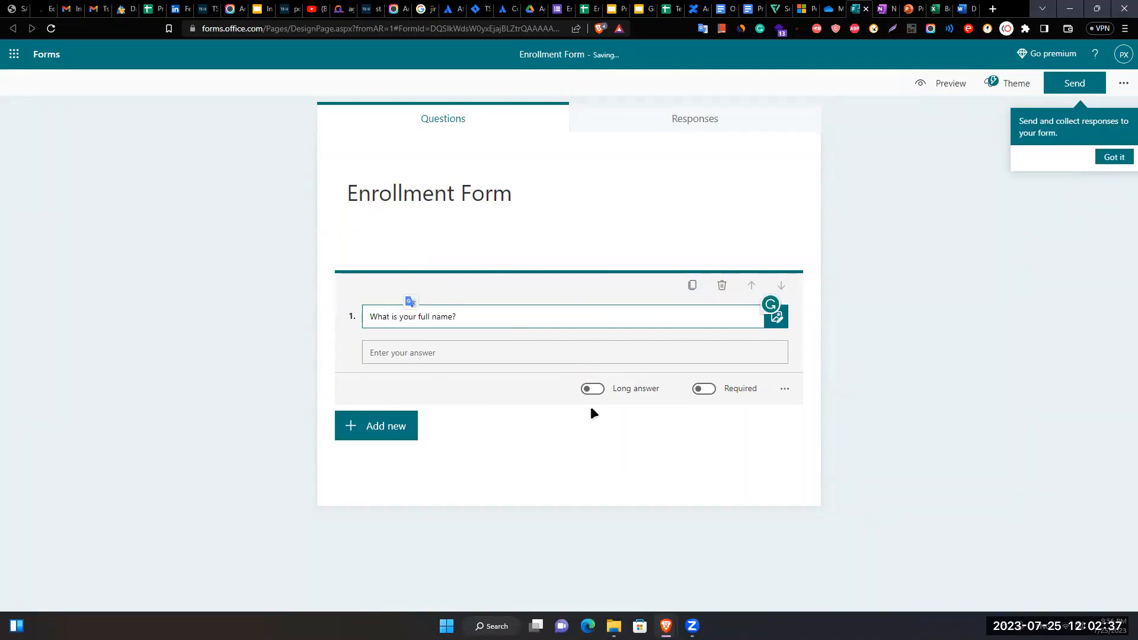
{"action": "left_click", "coordinate": [543, 397]}
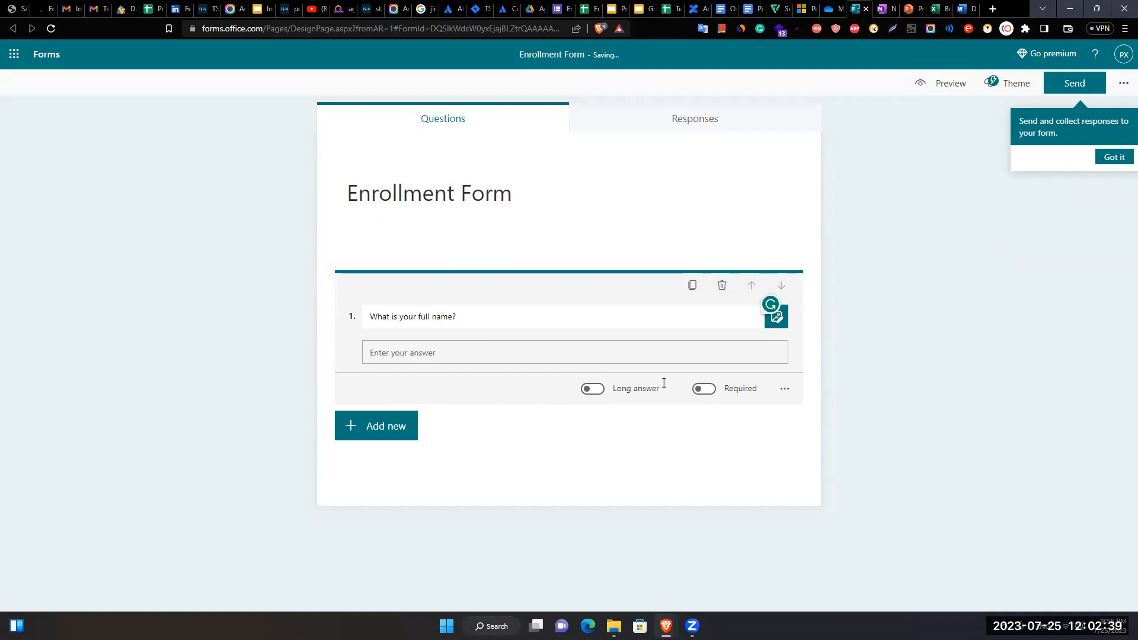
{"action": "left_click", "coordinate": [596, 390]}
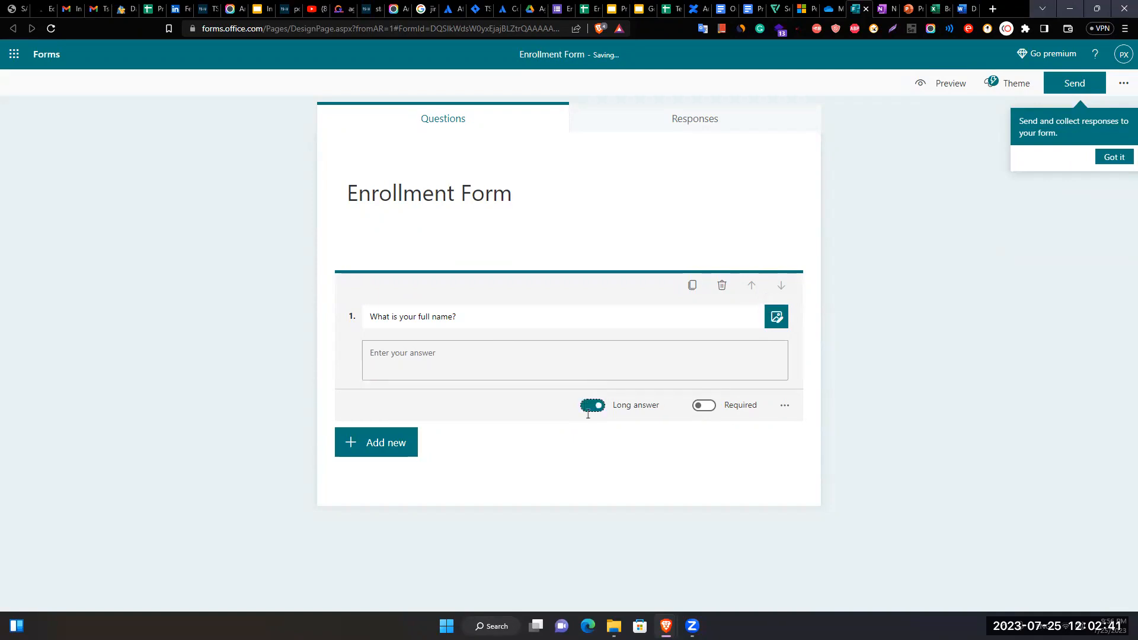
{"action": "left_click", "coordinate": [590, 407]}
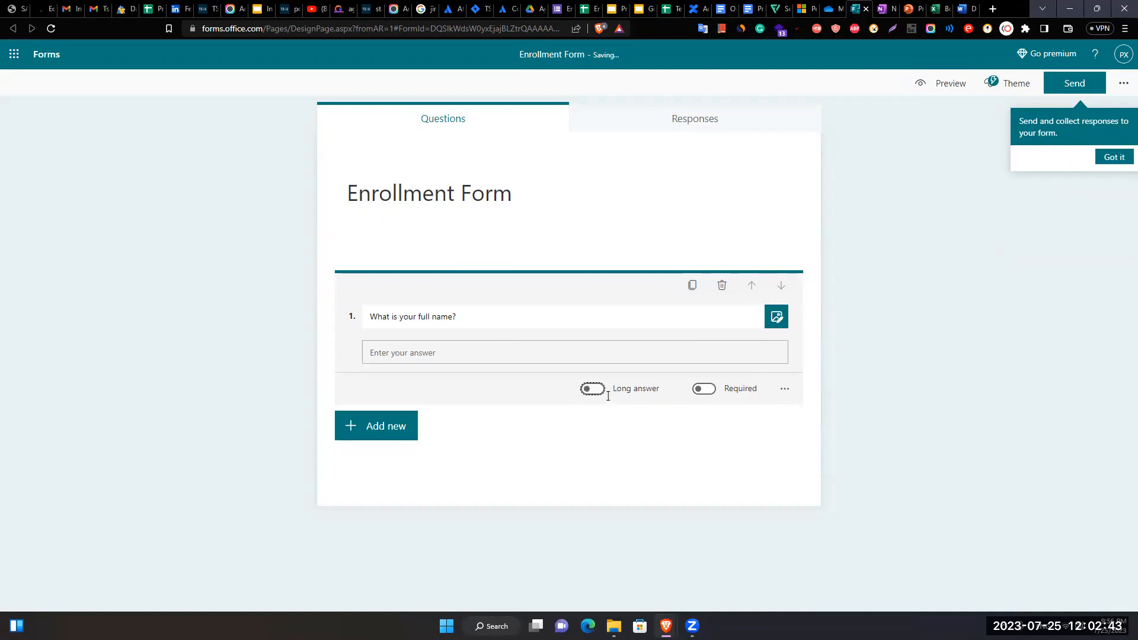
{"action": "left_click", "coordinate": [708, 391]}
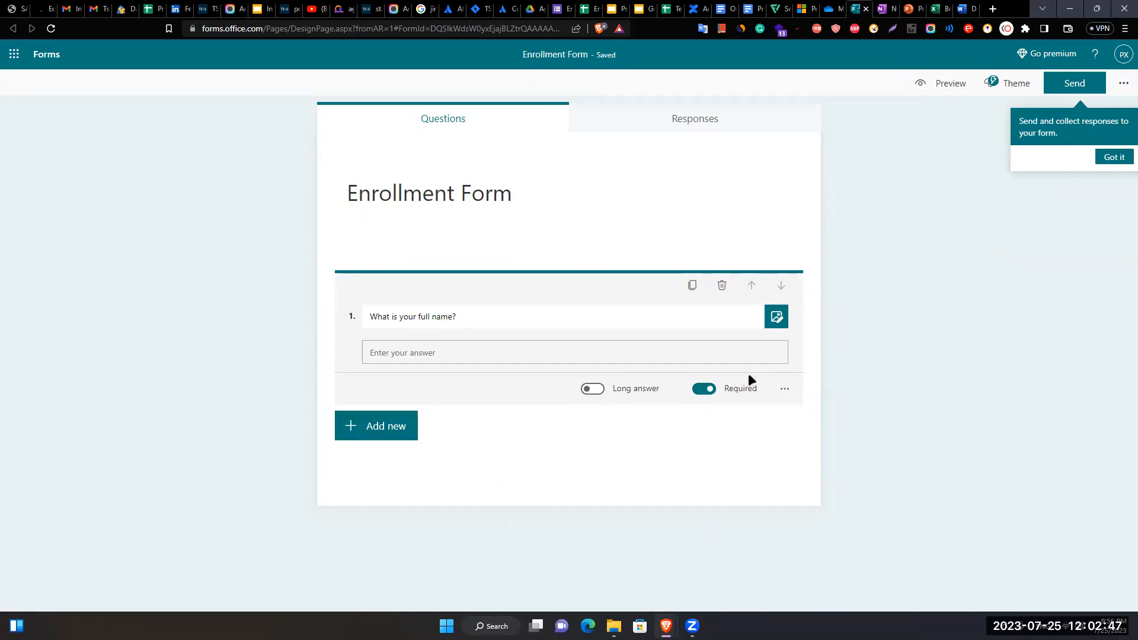
- Preview the name question, reopen it to look at media options, then close it
{"action": "left_click", "coordinate": [1006, 287]}
{"action": "left_click", "coordinate": [534, 334]}
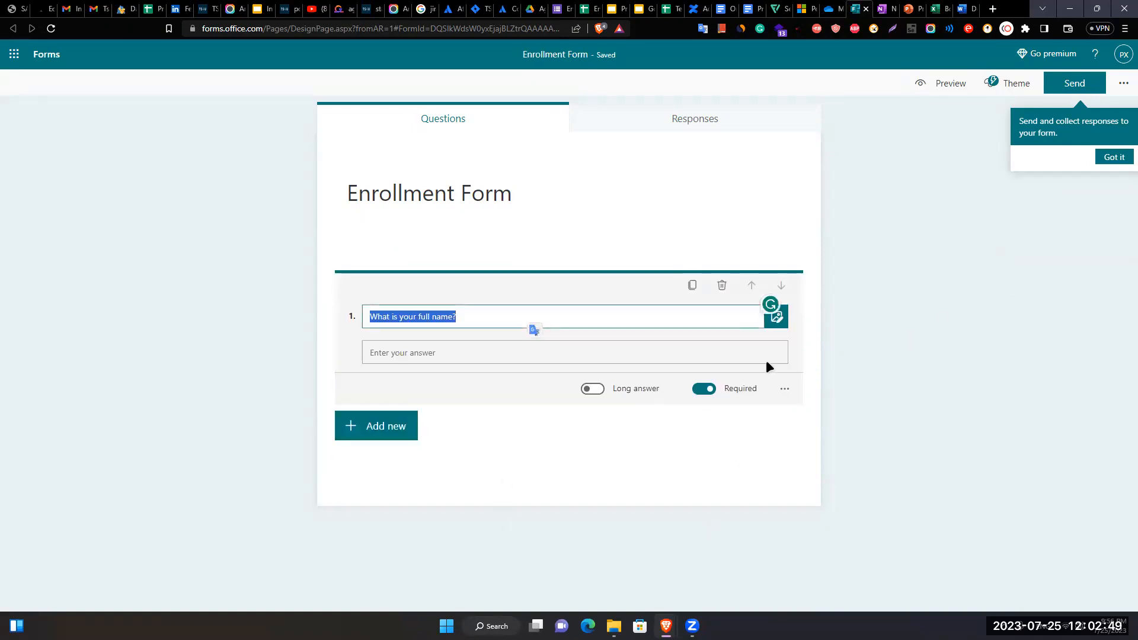
{"action": "left_click", "coordinate": [776, 327]}
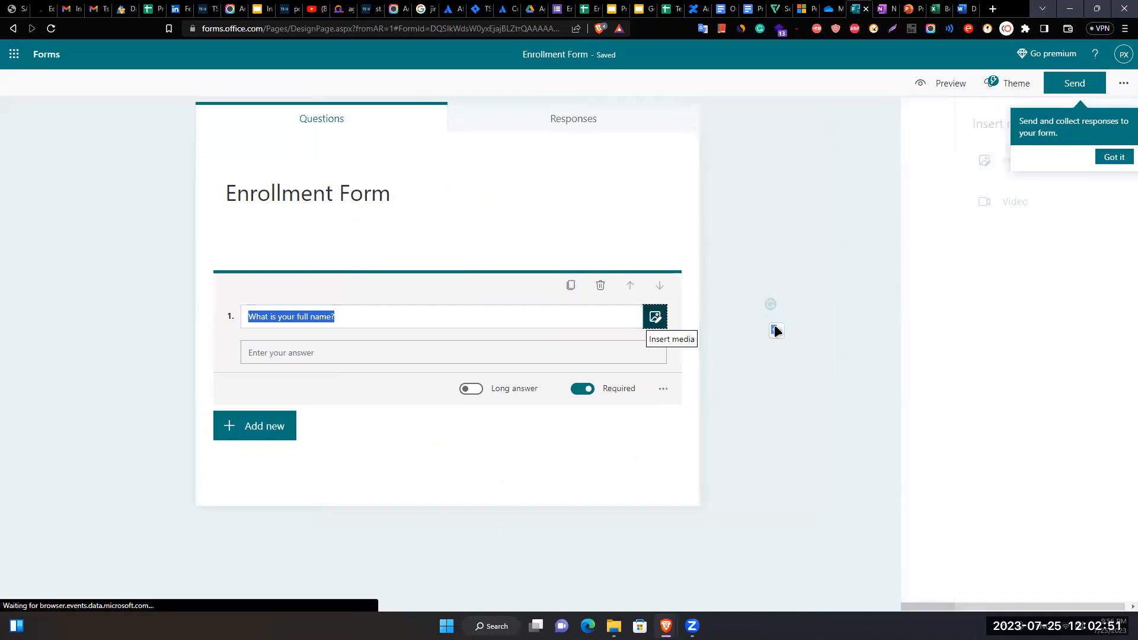
{"action": "left_click", "coordinate": [1107, 158]}
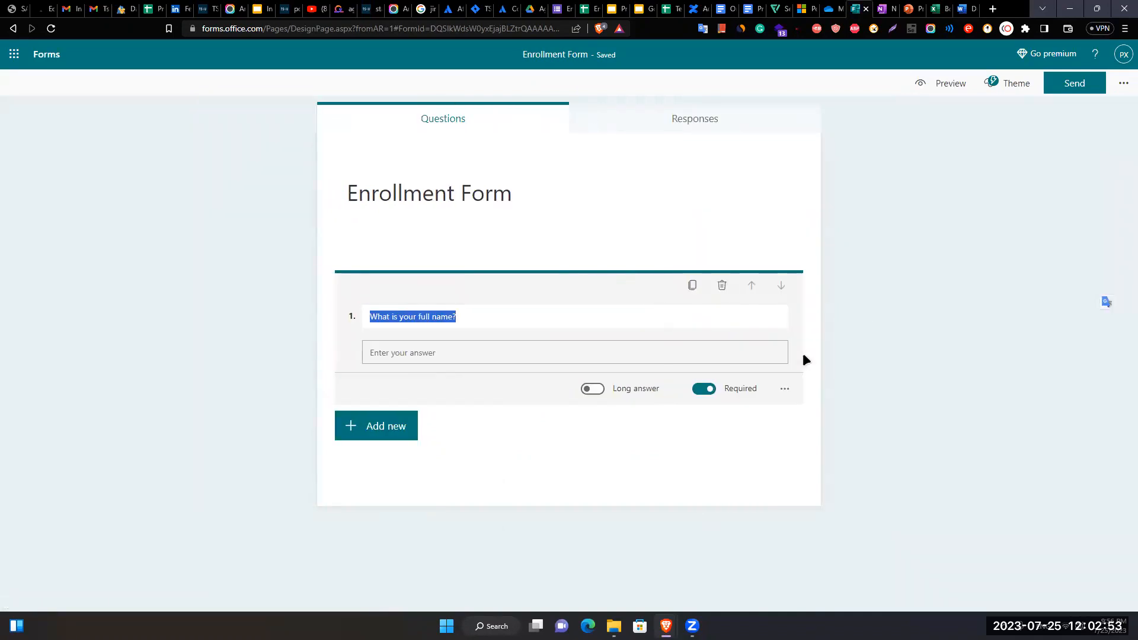
{"action": "left_click", "coordinate": [652, 325]}
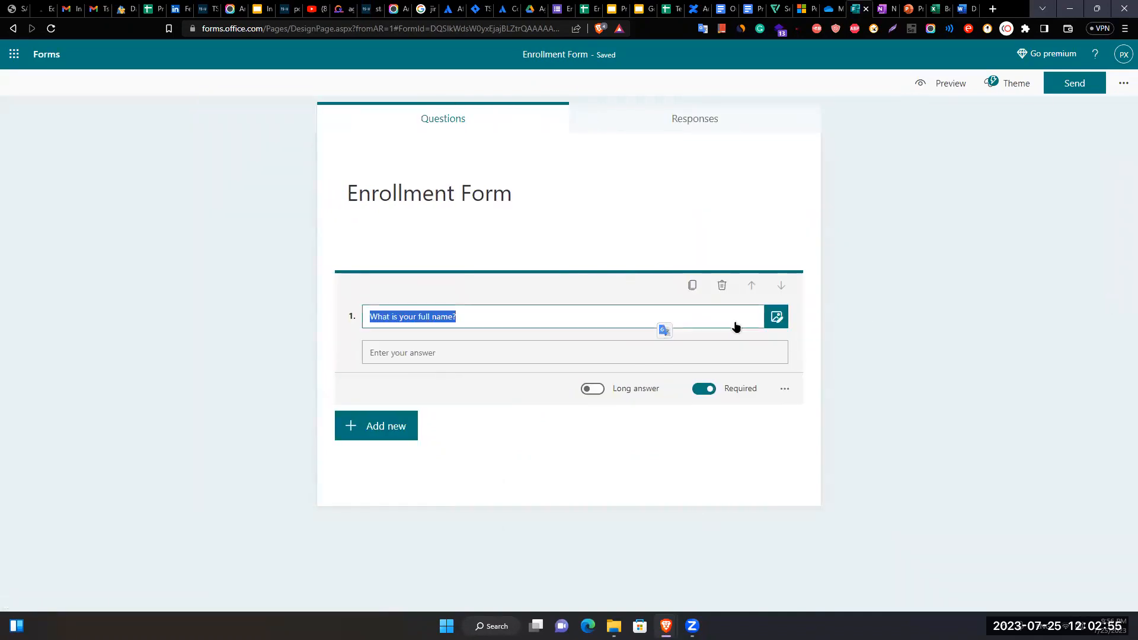
{"action": "left_click", "coordinate": [940, 311]}
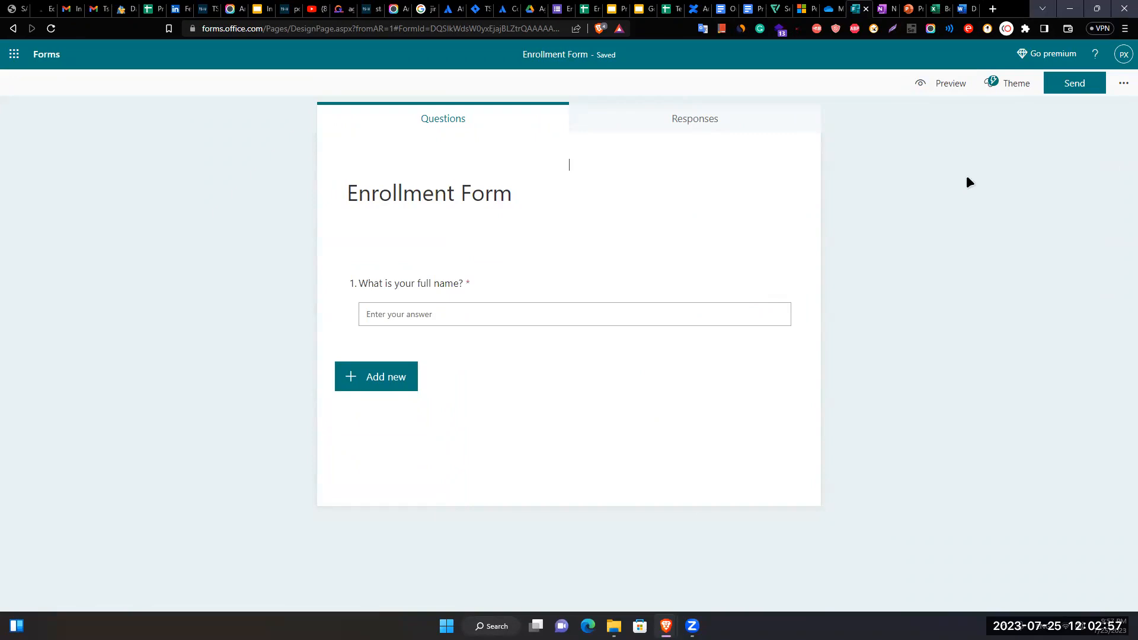
- Apply the blue desk theme to the Enrollment Form
{"action": "left_click", "coordinate": [1008, 83]}
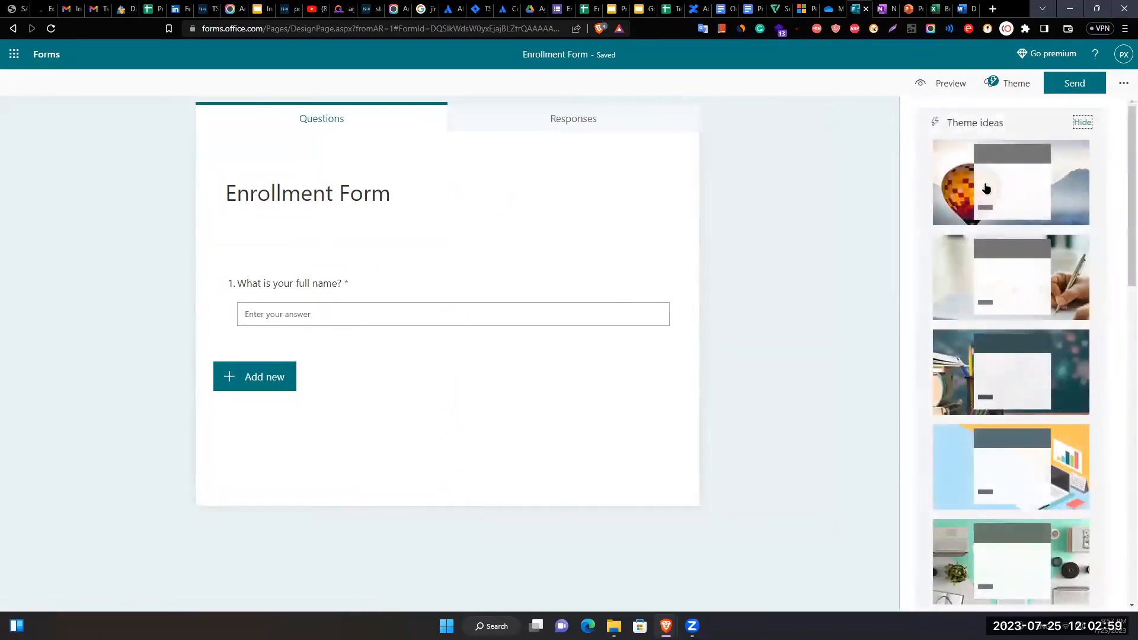
{"action": "scroll", "coordinate": [1076, 409], "scroll_direction": "down", "scroll_amount": 5}
{"action": "left_click", "coordinate": [1031, 409]}
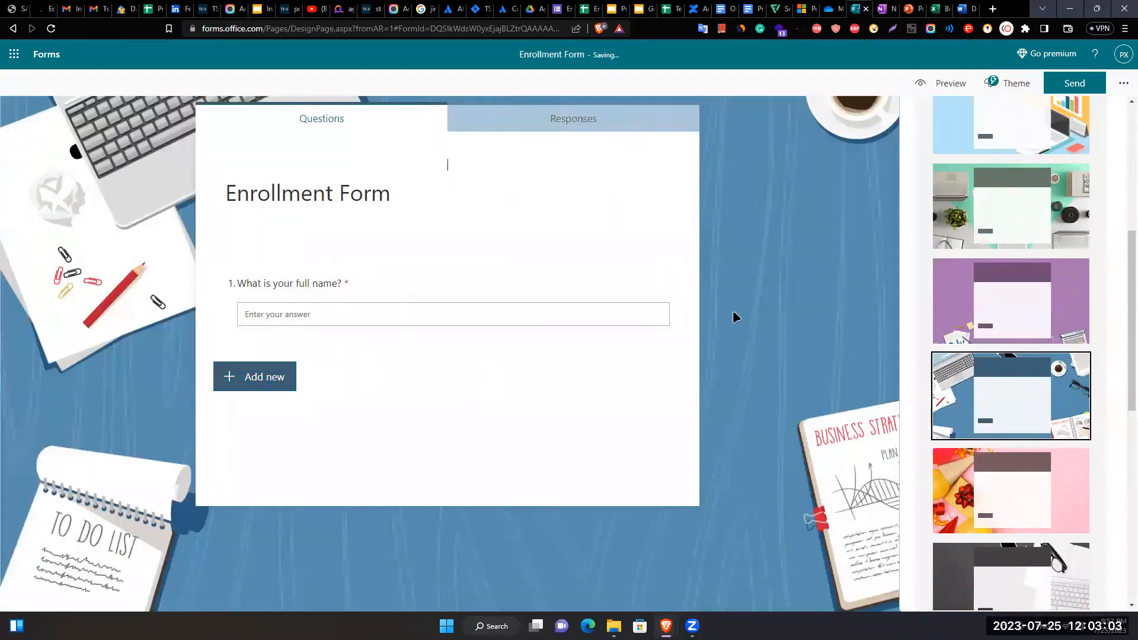
- Check the empty Responses summary, go back to Questions, and return to OneDrive
{"action": "left_click", "coordinate": [676, 121]}
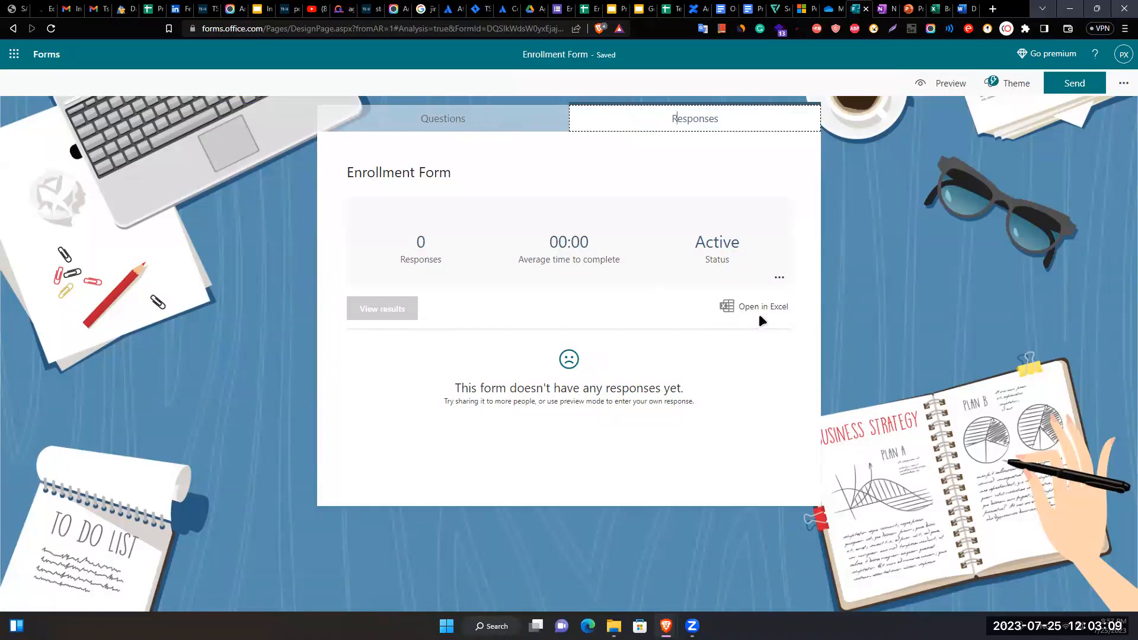
{"action": "left_click", "coordinate": [505, 137]}
{"action": "left_click", "coordinate": [827, 9]}
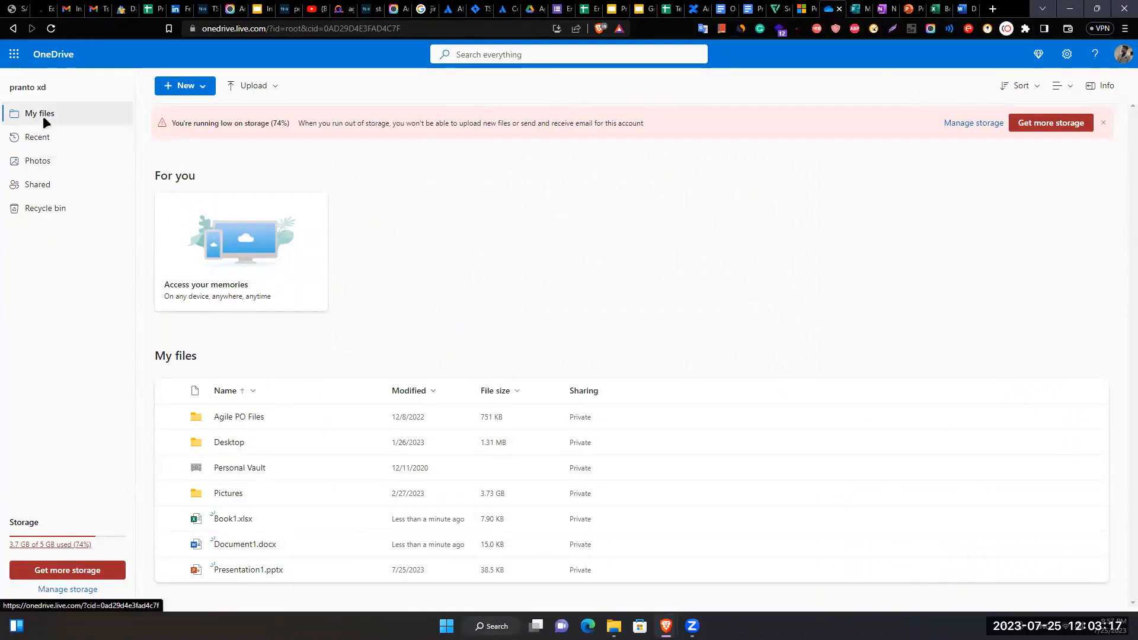
{"action": "left_click", "coordinate": [42, 137]}
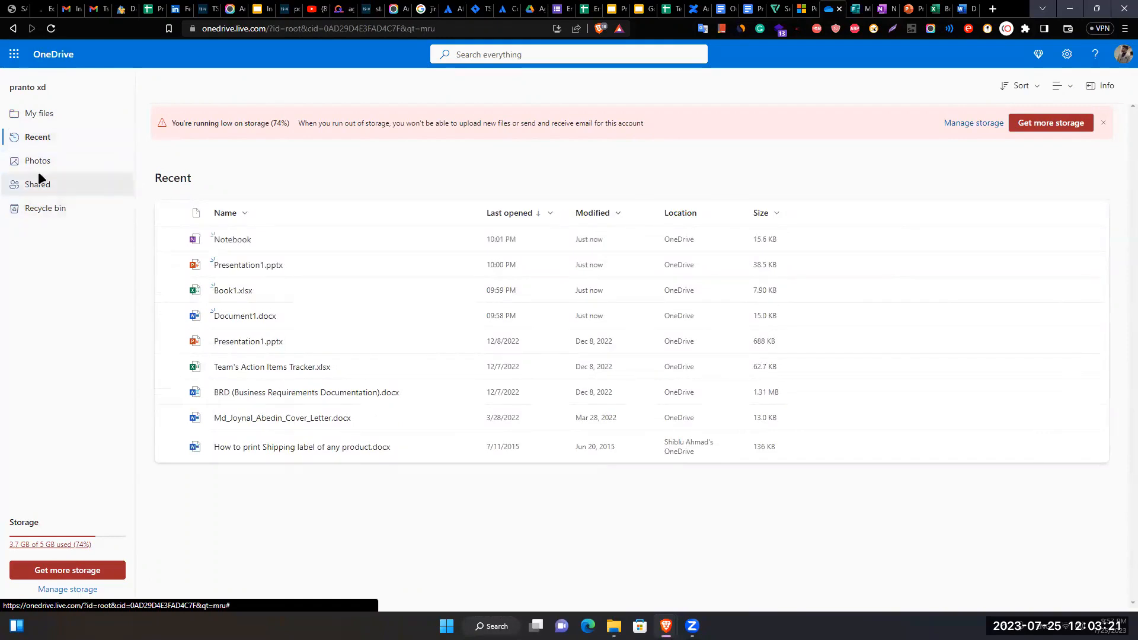
{"action": "left_click", "coordinate": [46, 193]}
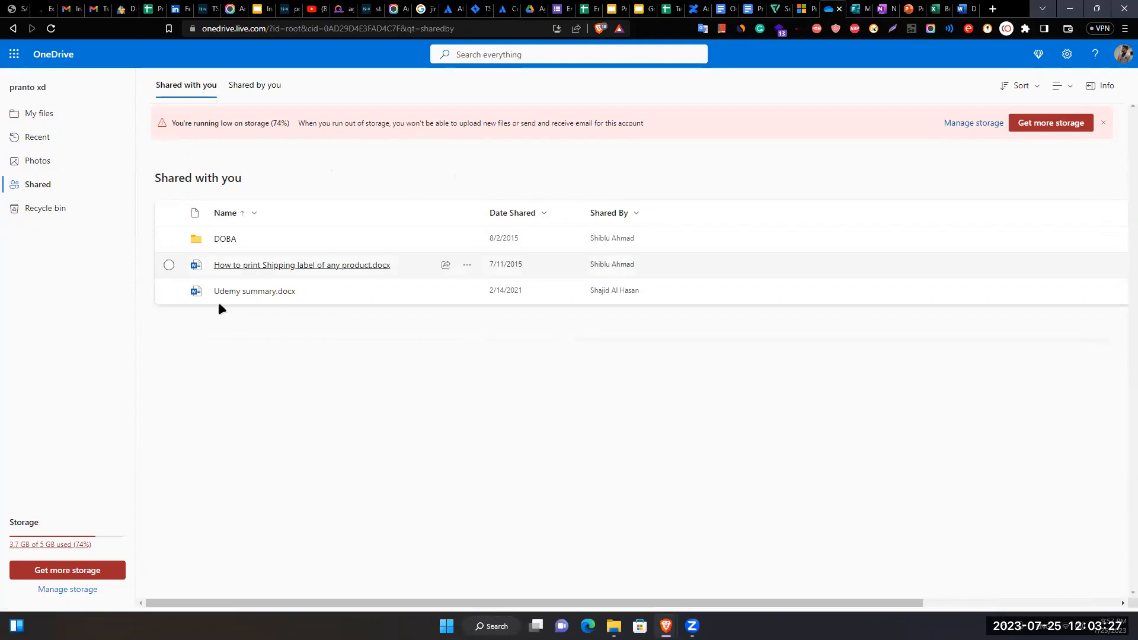
{"action": "left_click", "coordinate": [89, 211]}
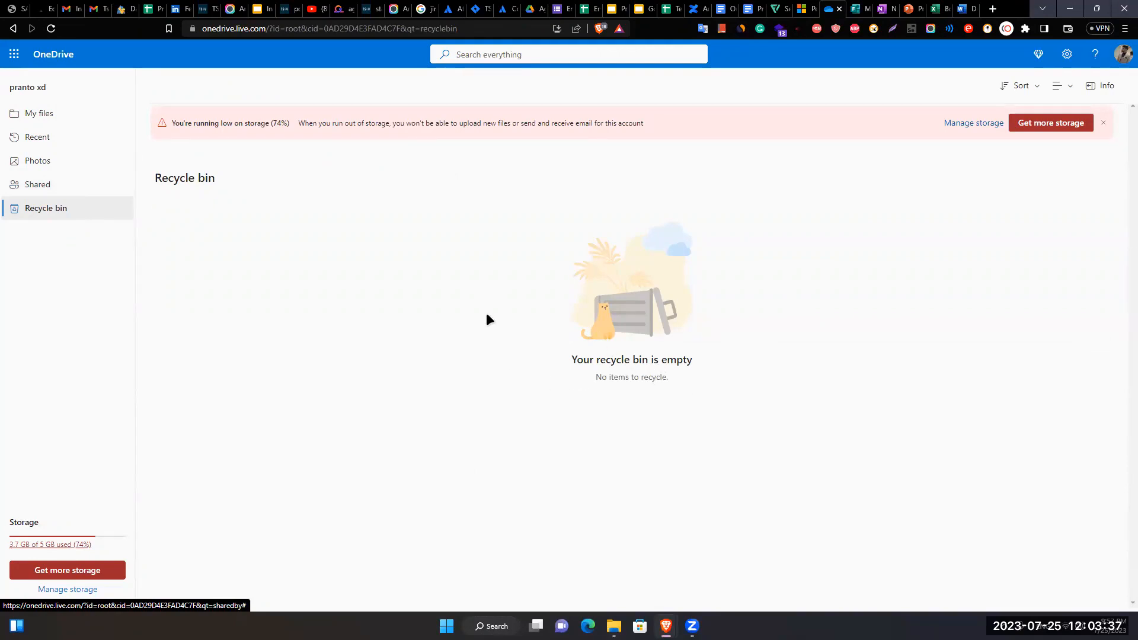
{"action": "left_click", "coordinate": [61, 119]}
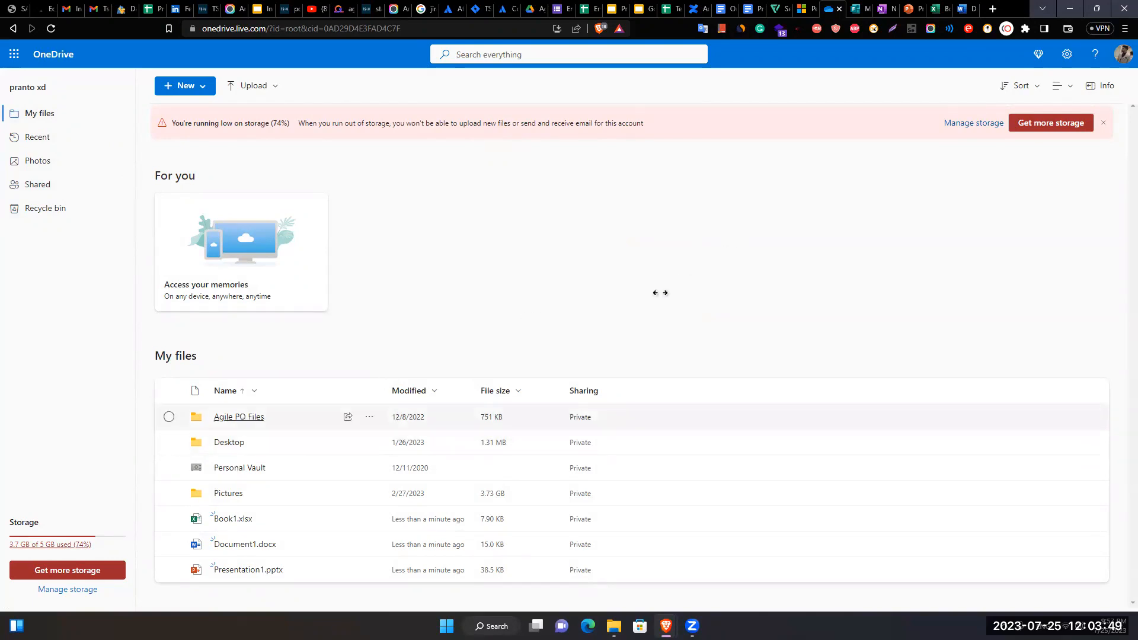
- Open the Agile PO Files share link settings, switch to view-only and back to edit
{"action": "left_click", "coordinate": [369, 418]}
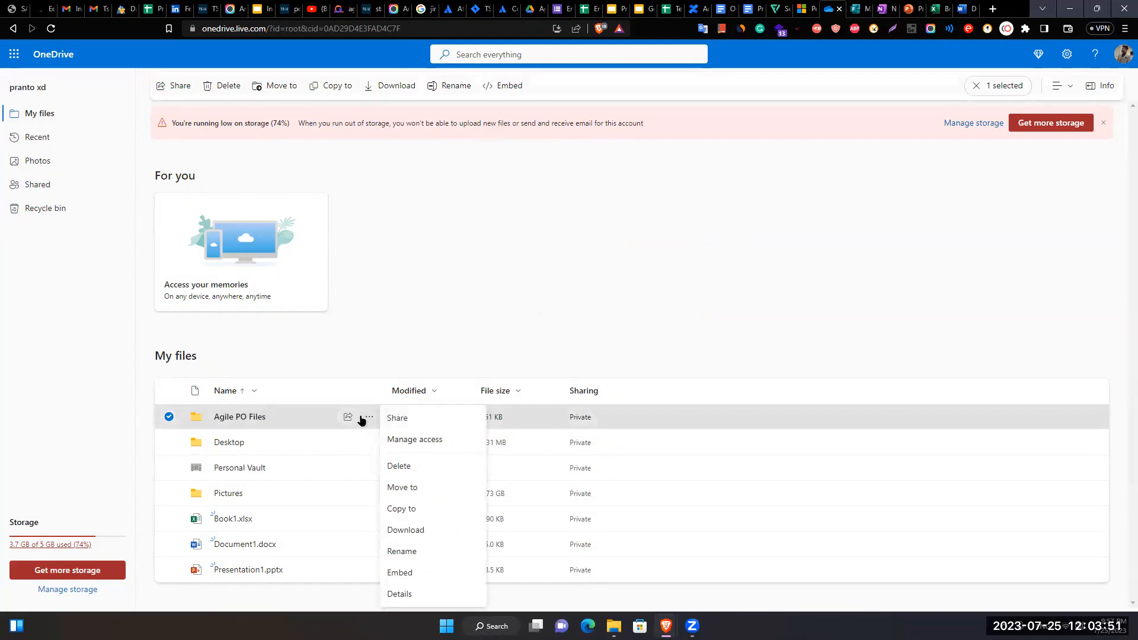
{"action": "left_click", "coordinate": [404, 419]}
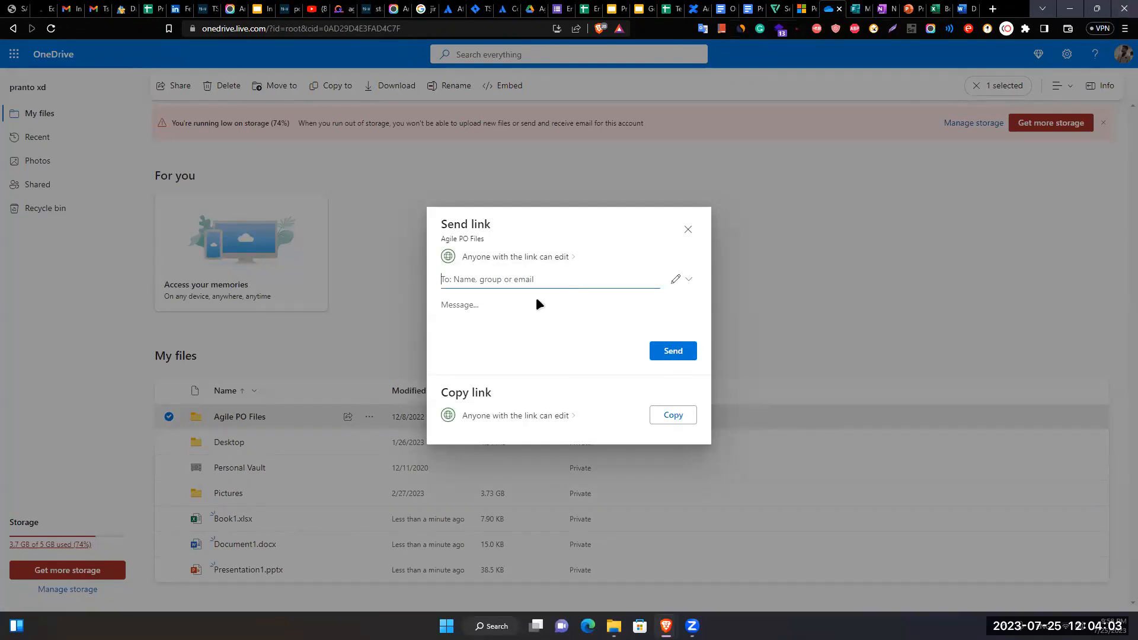
{"action": "left_click", "coordinate": [563, 256]}
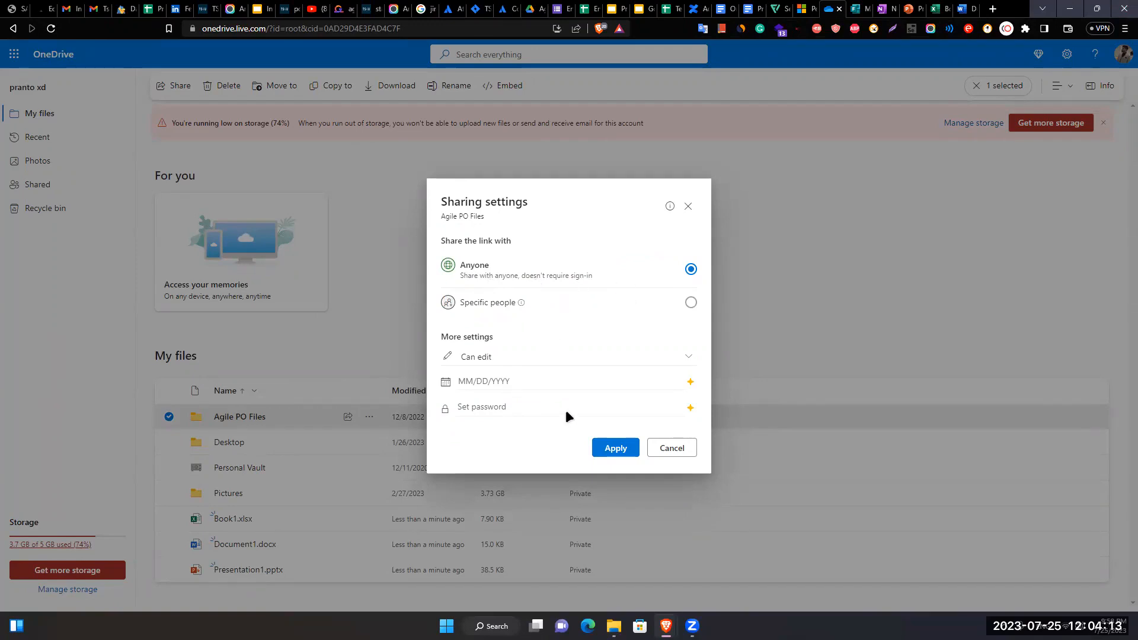
{"action": "left_click", "coordinate": [518, 364]}
{"action": "left_click", "coordinate": [487, 408]}
{"action": "left_click", "coordinate": [518, 361]}
{"action": "left_click", "coordinate": [508, 379]}
{"action": "left_click", "coordinate": [863, 323]}
- Dismiss the premium notices, cancel the link settings twice, and close the share window
{"action": "mouse_move", "coordinate": [688, 383]}
{"action": "mouse_move", "coordinate": [690, 406]}
{"action": "left_click", "coordinate": [864, 350]}
{"action": "left_click", "coordinate": [656, 447]}
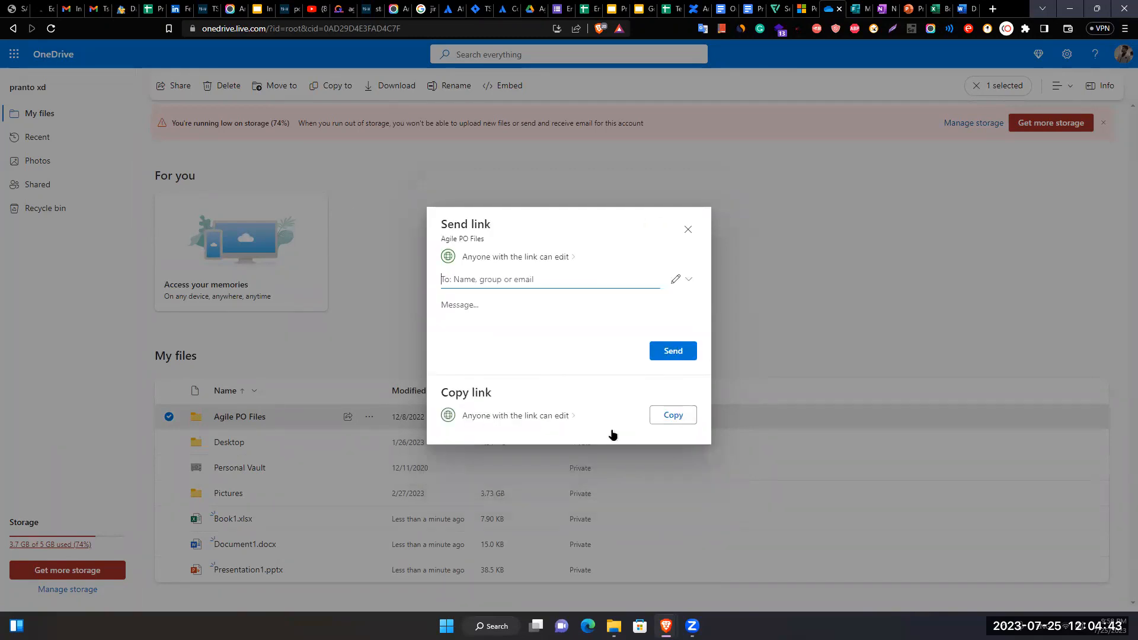
{"action": "left_click", "coordinate": [525, 417]}
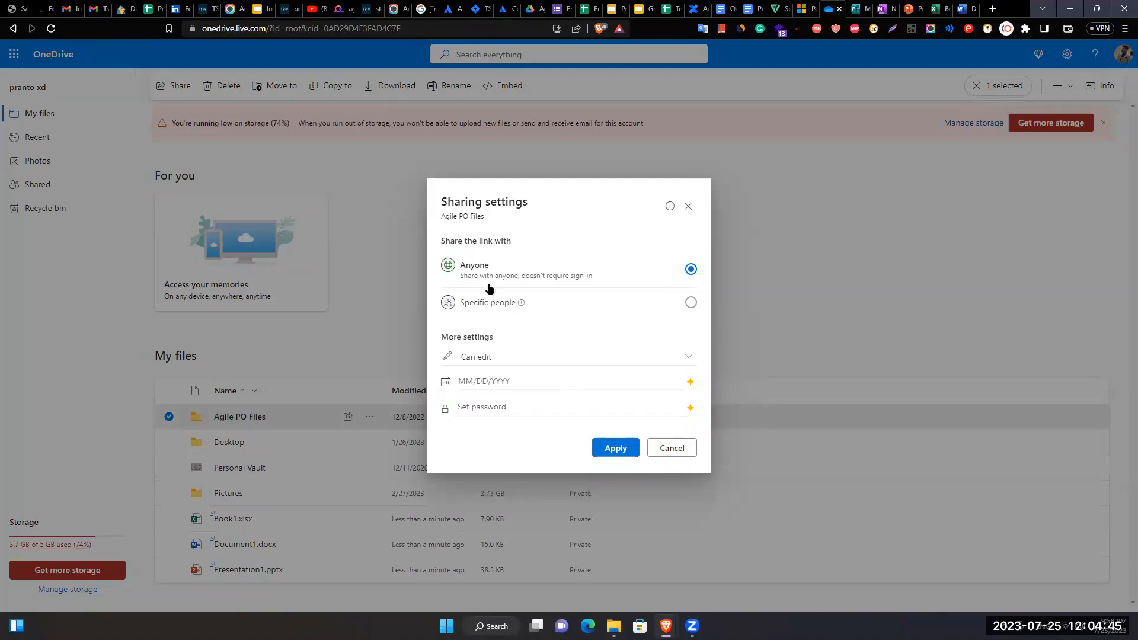
{"action": "left_click", "coordinate": [659, 448]}
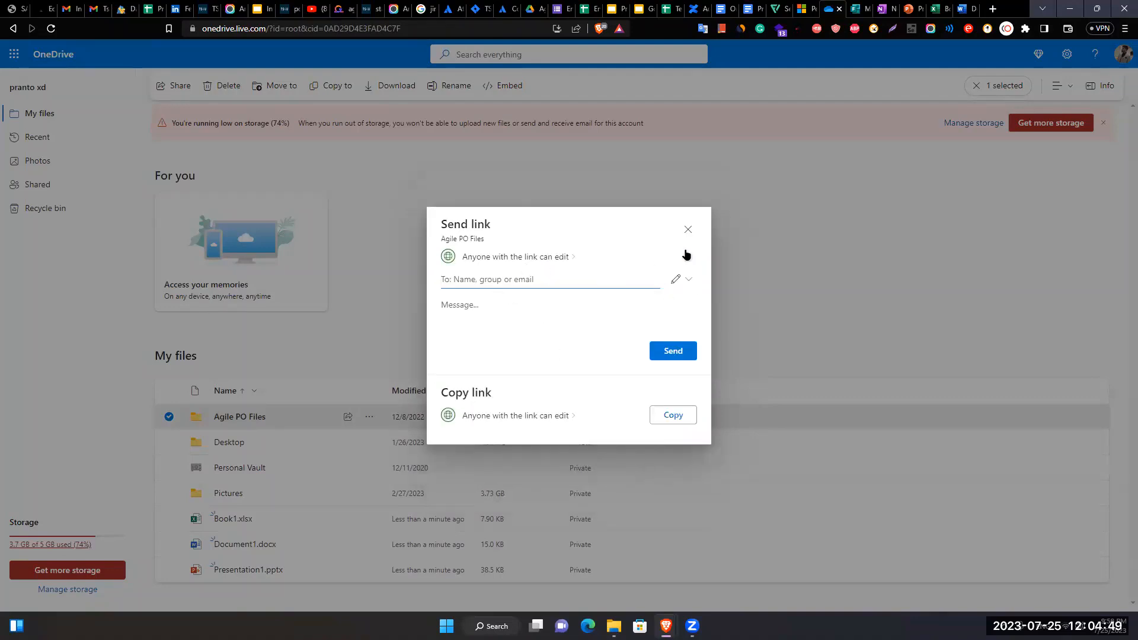
{"action": "left_click", "coordinate": [687, 229]}
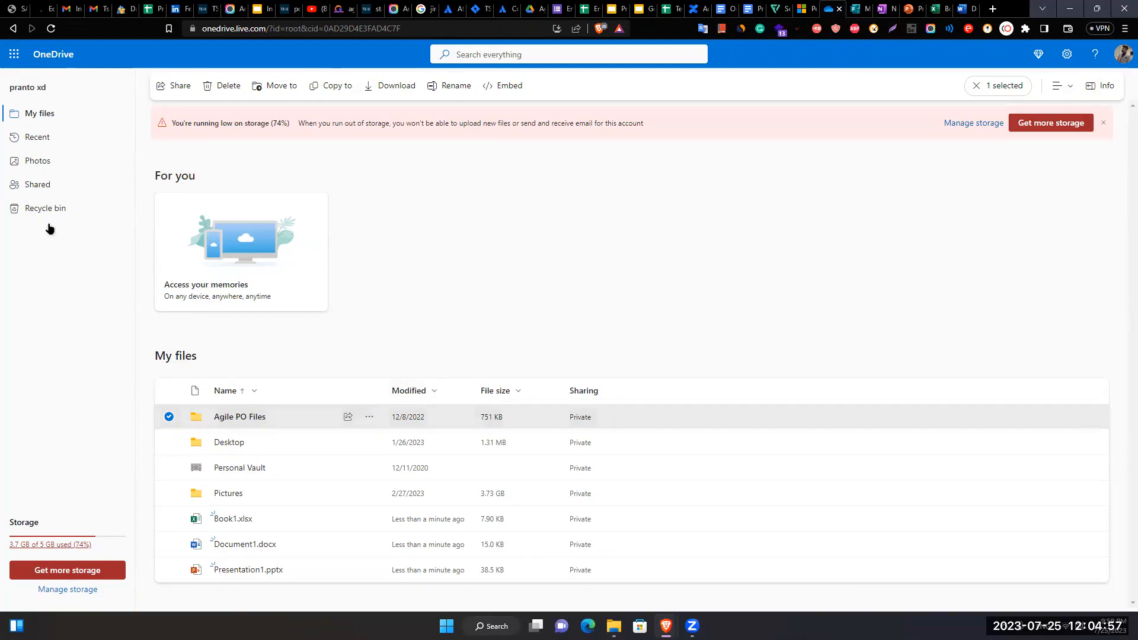
- Close the Forms, OneNote, PowerPoint, Excel and Word tabs, then open a new browser tab
{"action": "left_click", "coordinate": [850, 9]}
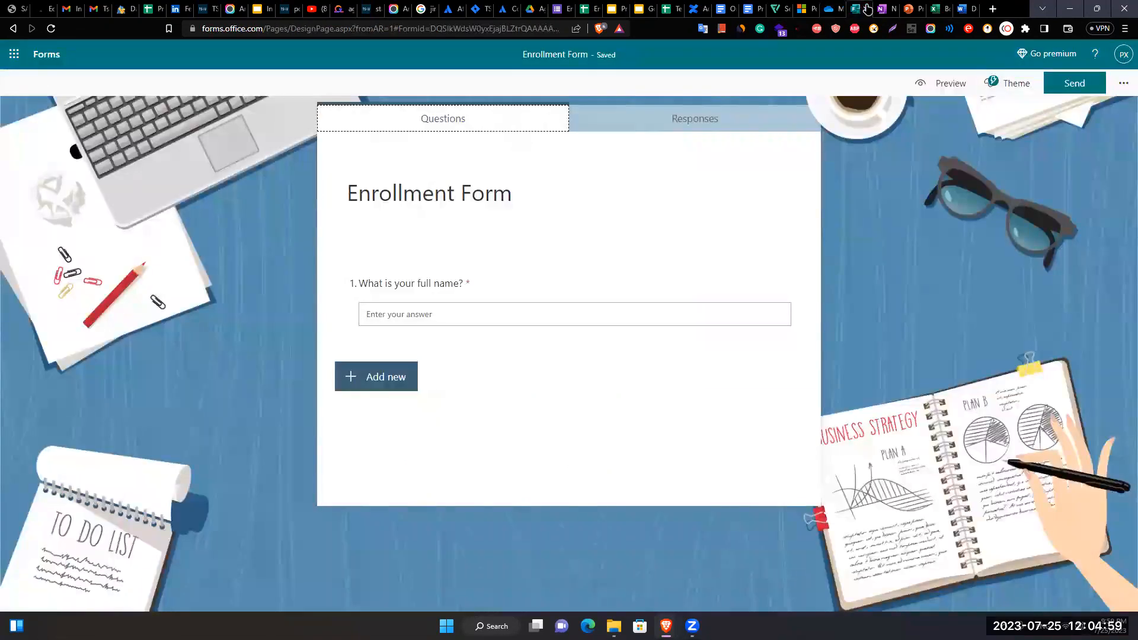
{"action": "left_click", "coordinate": [867, 8]}
{"action": "left_click", "coordinate": [867, 8]}
{"action": "left_click", "coordinate": [867, 9]}
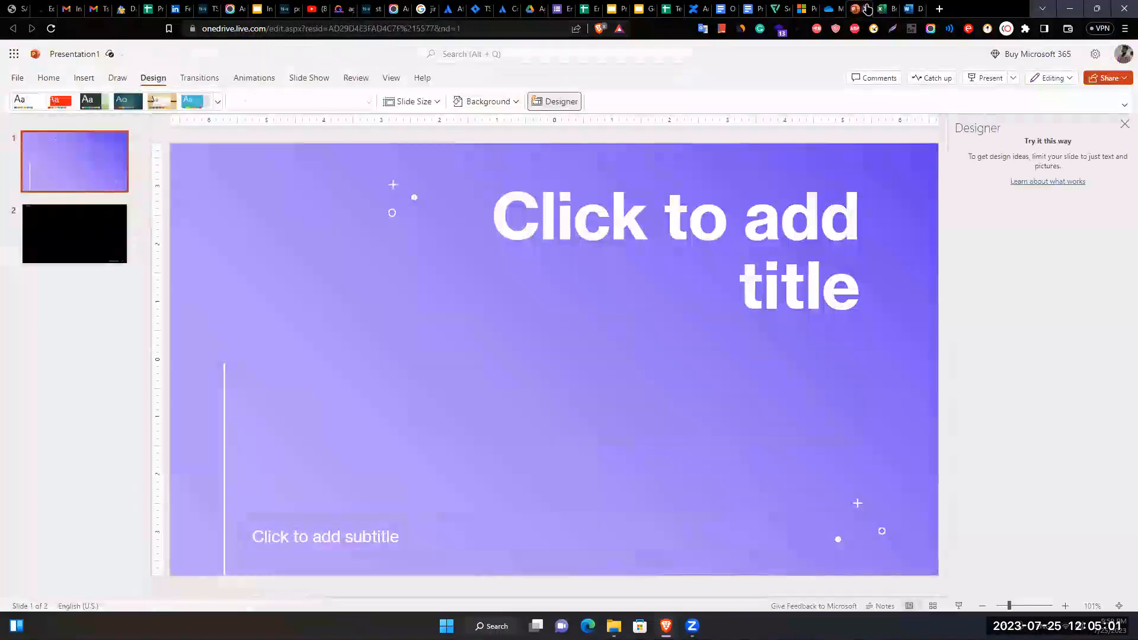
{"action": "left_click", "coordinate": [867, 8]}
{"action": "left_click", "coordinate": [867, 8]}
{"action": "left_click", "coordinate": [867, 8]}
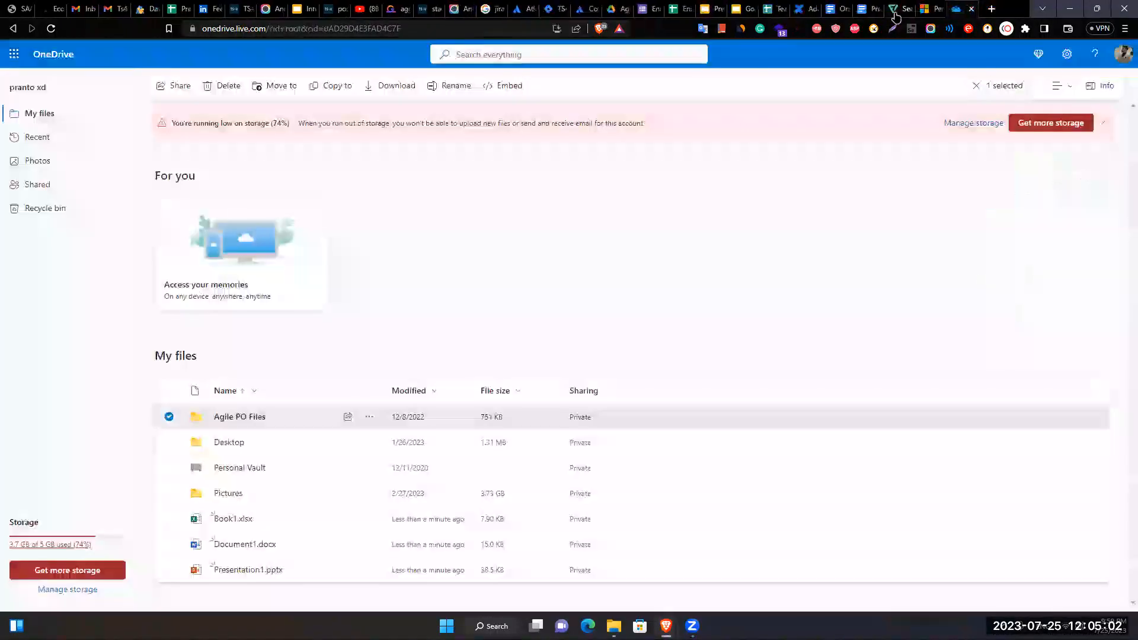
{"action": "left_click", "coordinate": [991, 10]}
- Go to dropbox.com from the address bar suggestion
{"action": "type", "text": "Drop"}
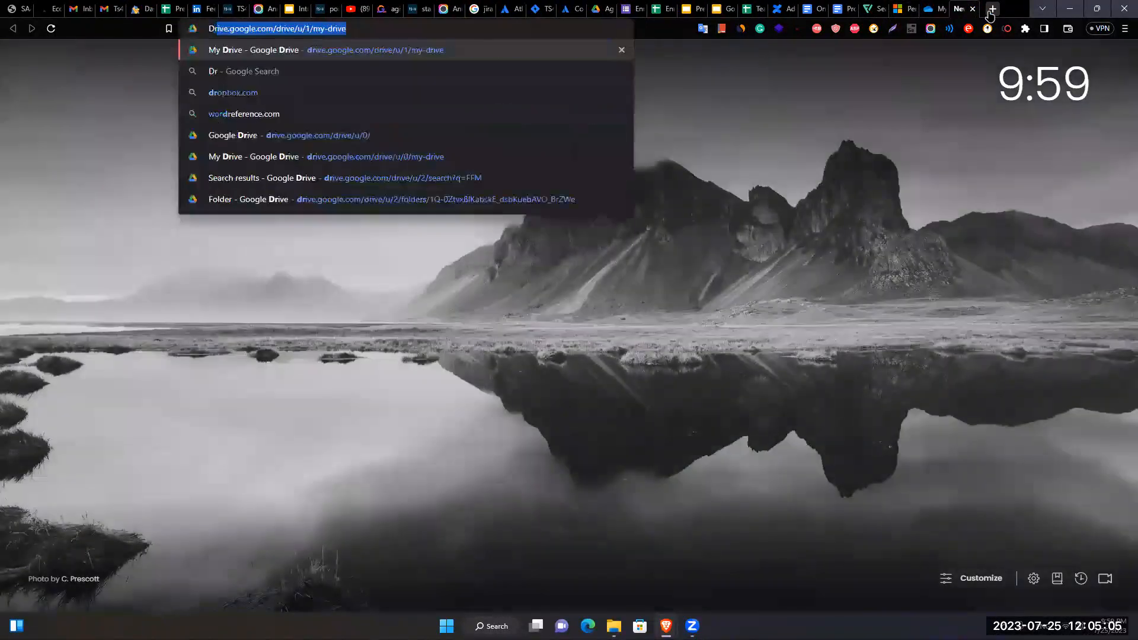
{"action": "key", "text": "Down"}
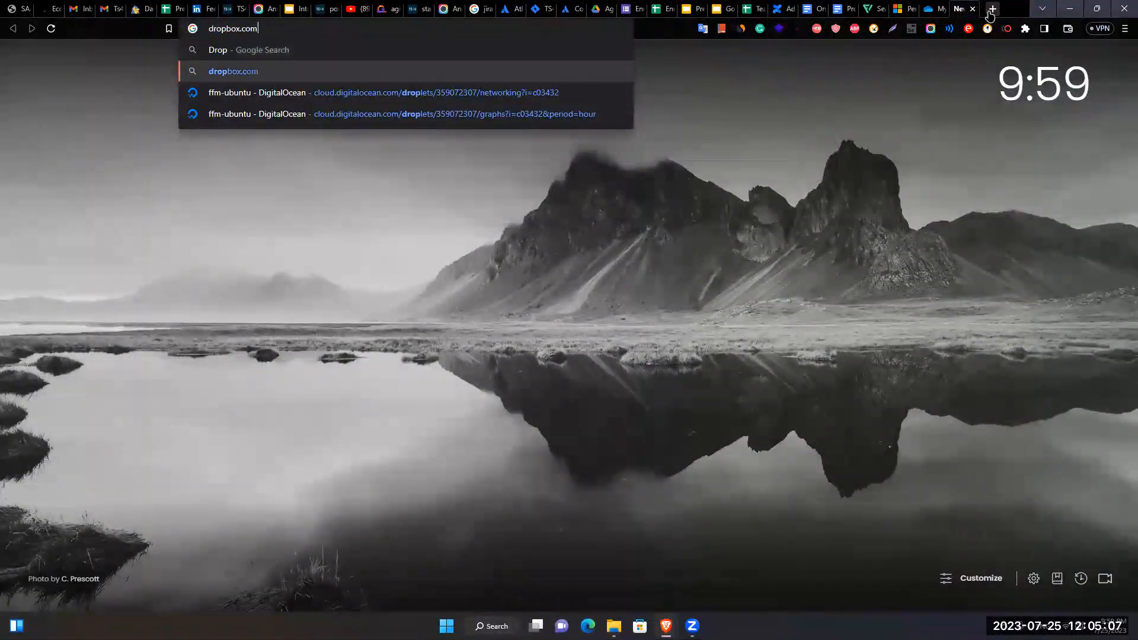
{"action": "key", "text": "Return"}
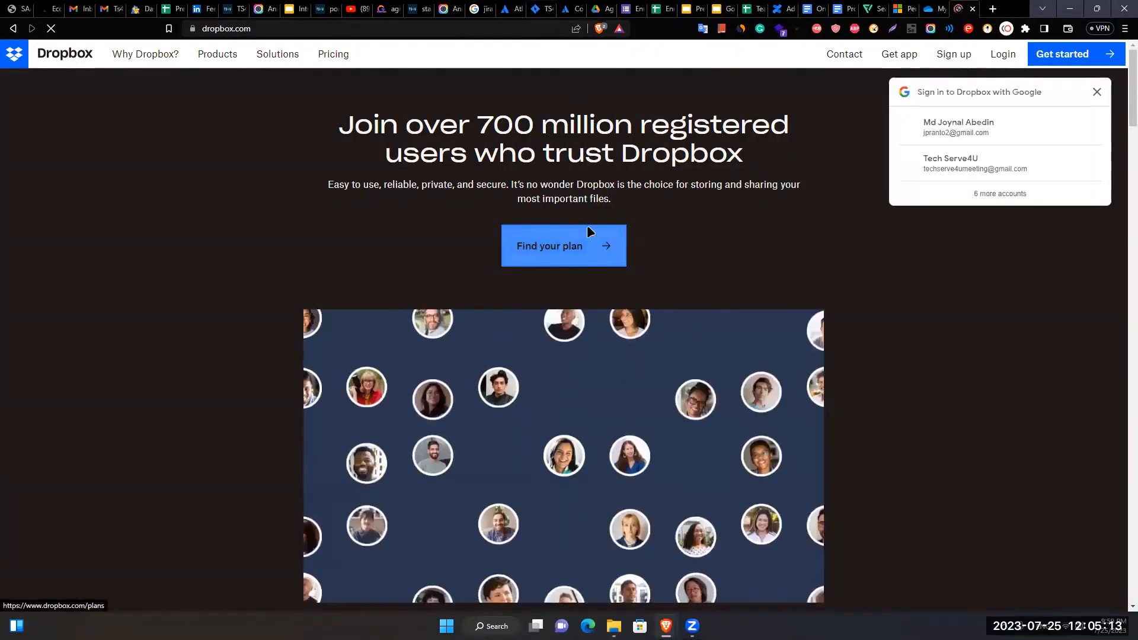
- Scroll through the Dropbox homepage, then return to the OneDrive file list
{"action": "scroll", "coordinate": [266, 439], "scroll_direction": "down", "scroll_amount": 10}
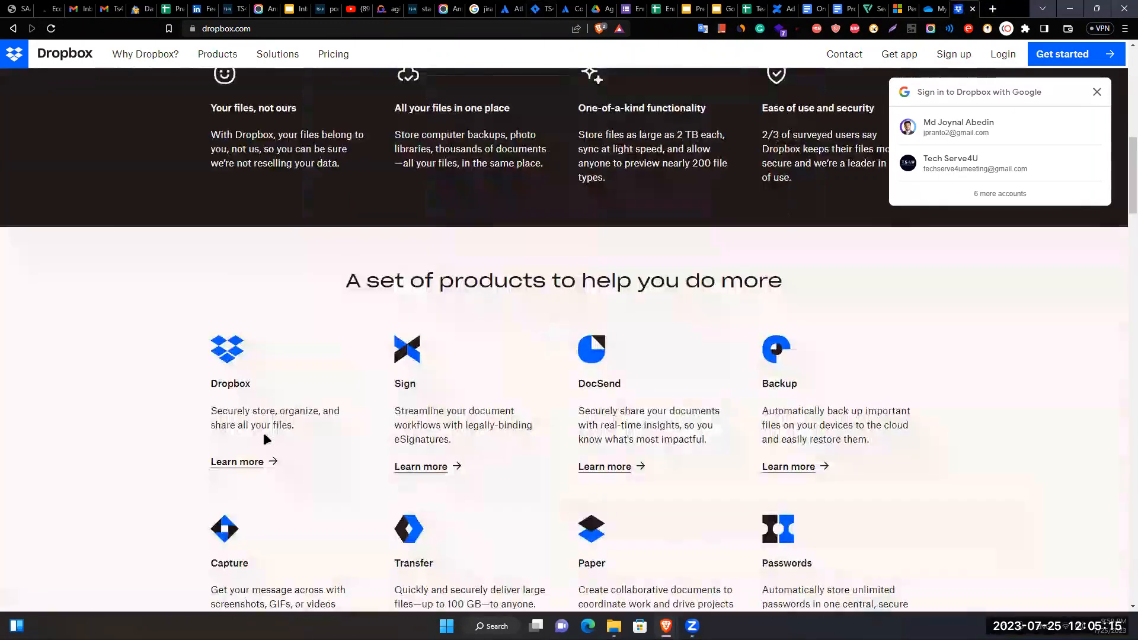
{"action": "scroll", "coordinate": [264, 437], "scroll_direction": "down", "scroll_amount": 2}
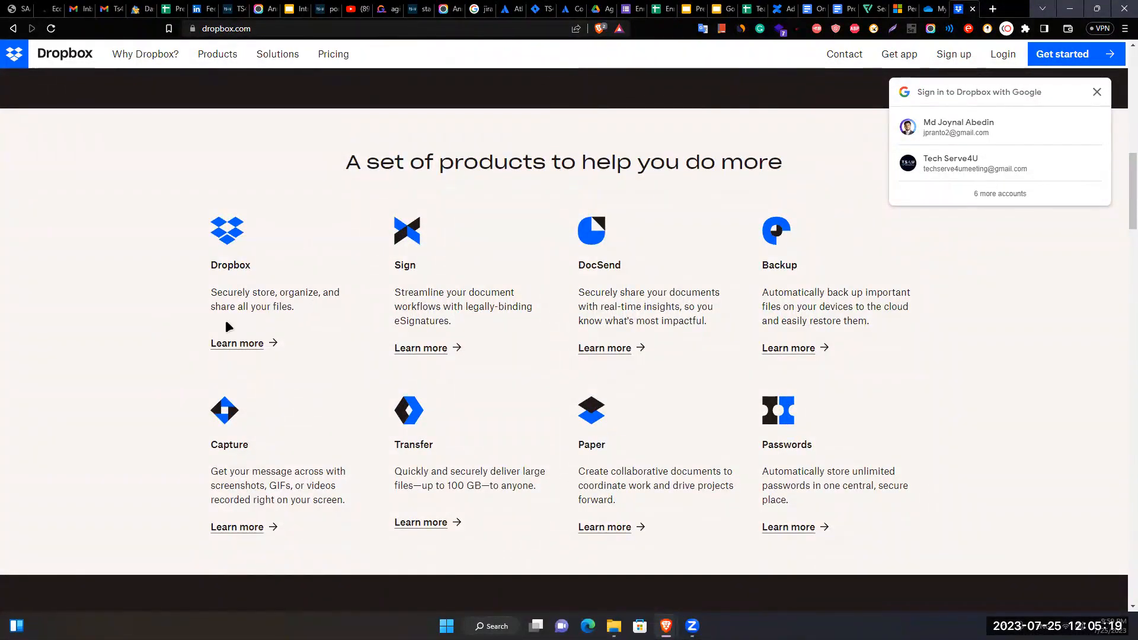
{"action": "scroll", "coordinate": [274, 342], "scroll_direction": "up", "scroll_amount": 7}
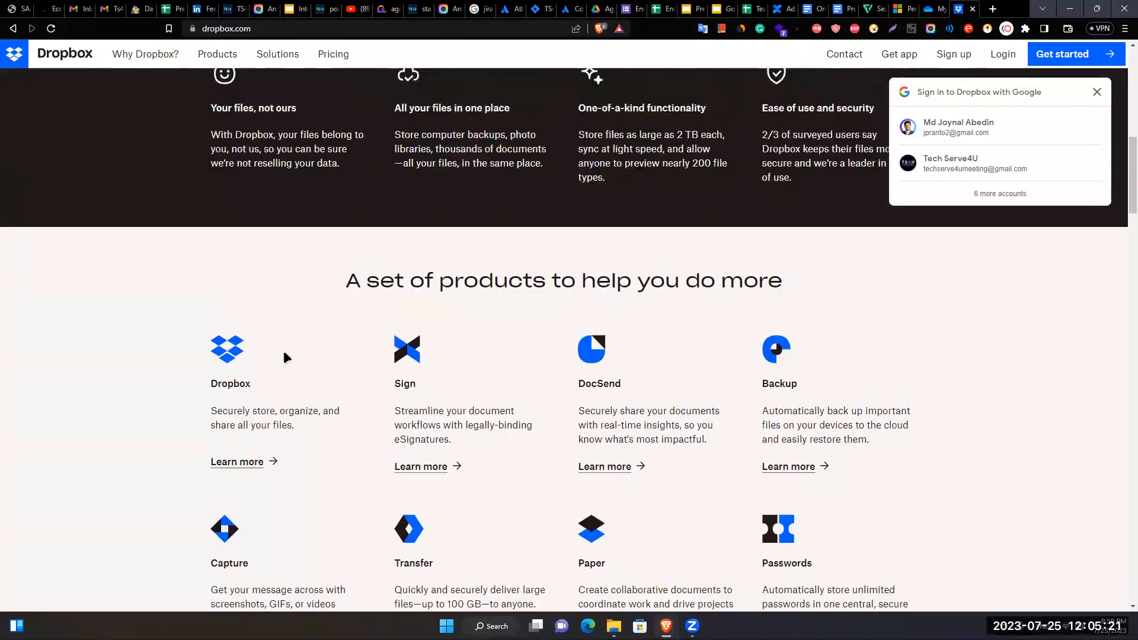
{"action": "scroll", "coordinate": [287, 357], "scroll_direction": "up", "scroll_amount": 4}
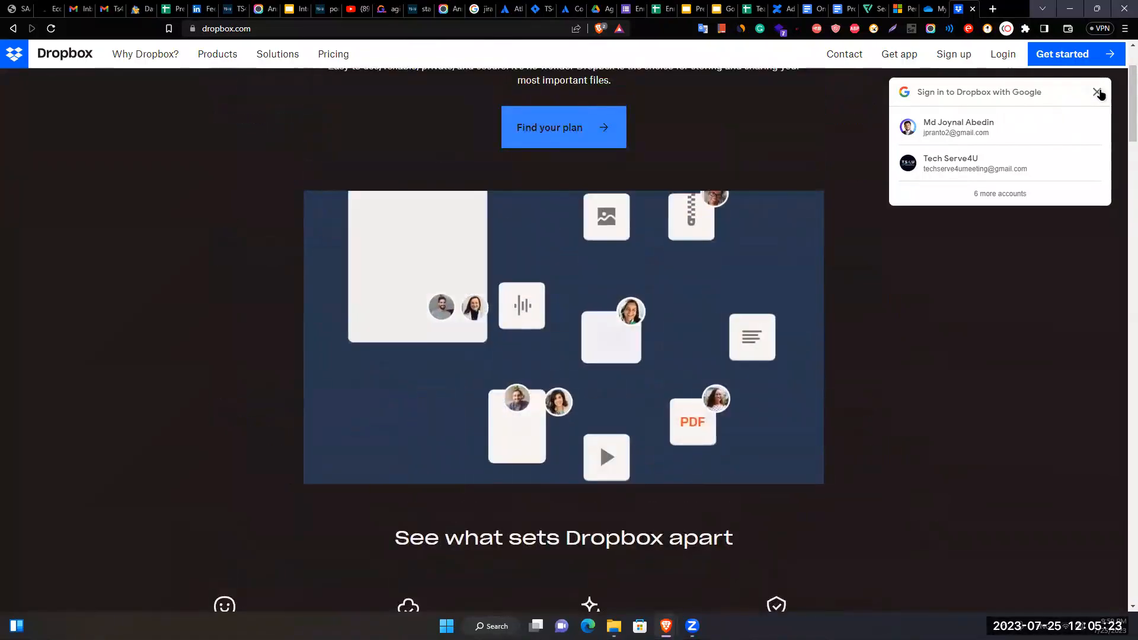
{"action": "scroll", "coordinate": [475, 369], "scroll_direction": "up", "scroll_amount": 2}
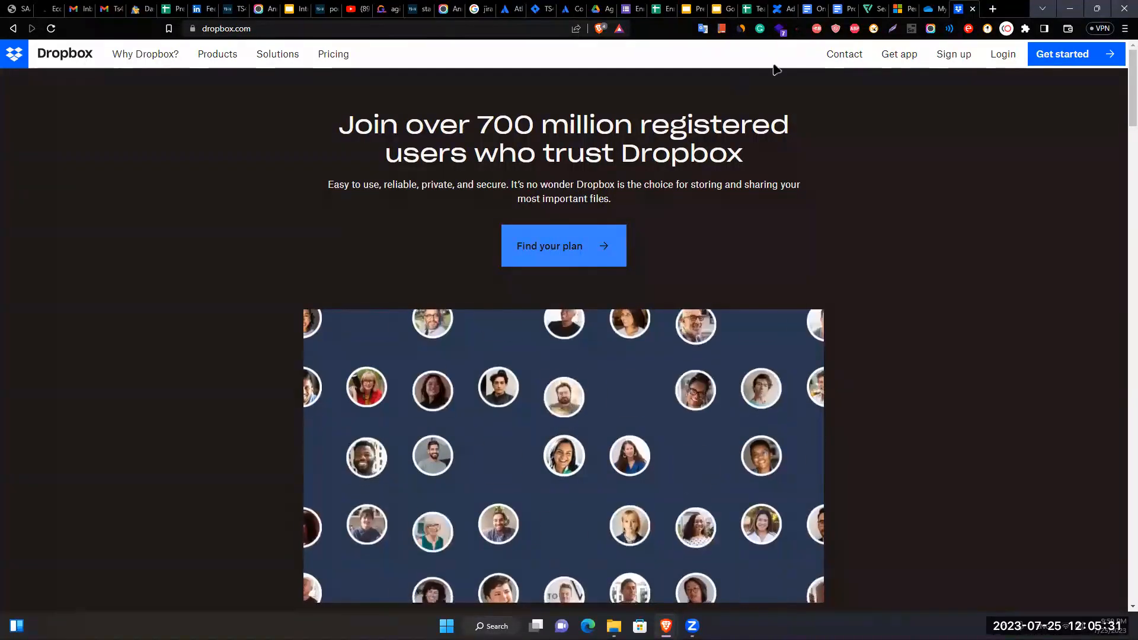
{"action": "left_click", "coordinate": [935, 9]}
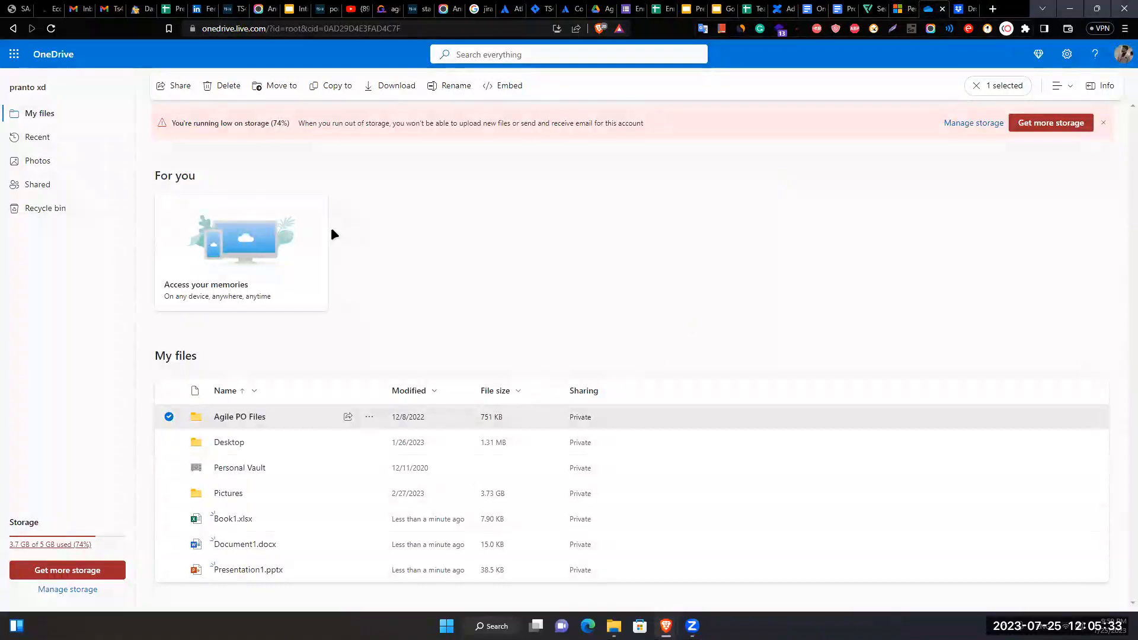